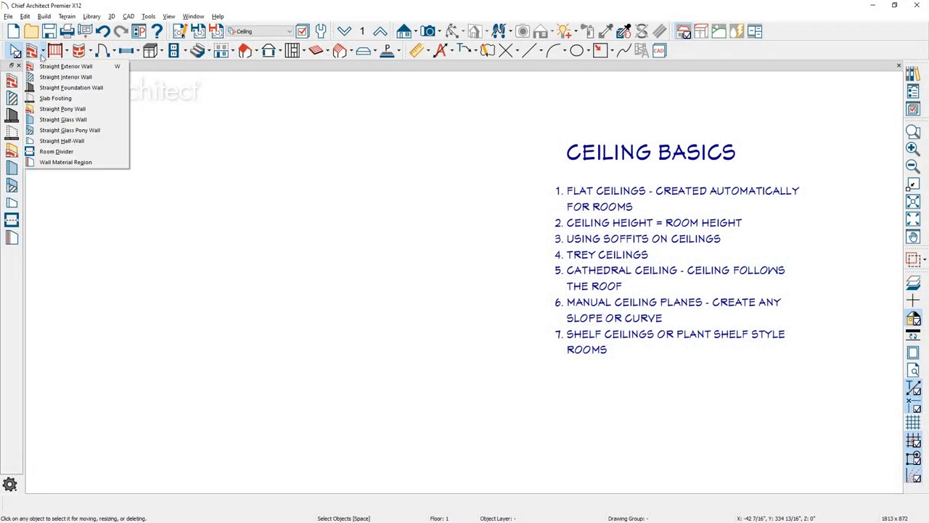
- Draw a rectangular room of straight exterior walls beside the notes and select the room
{"action": "left_click", "coordinate": [65, 67]}
{"action": "mouse_move", "coordinate": [184, 170]}
{"action": "left_mouse_down"}
{"action": "mouse_move", "coordinate": [512, 169]}
{"action": "mouse_move", "coordinate": [513, 428]}
{"action": "mouse_move", "coordinate": [184, 427]}
{"action": "mouse_move", "coordinate": [177, 176]}
{"action": "left_mouse_up"}
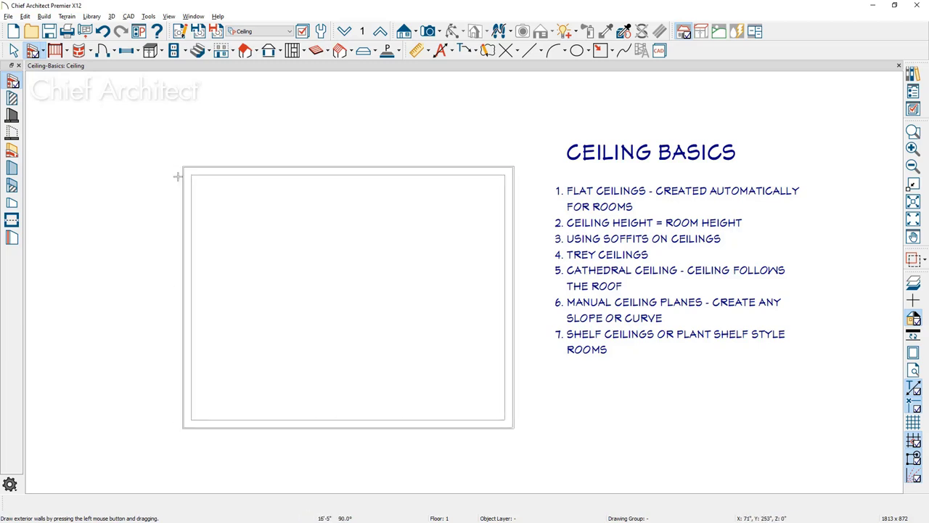
{"action": "key", "text": "space"}
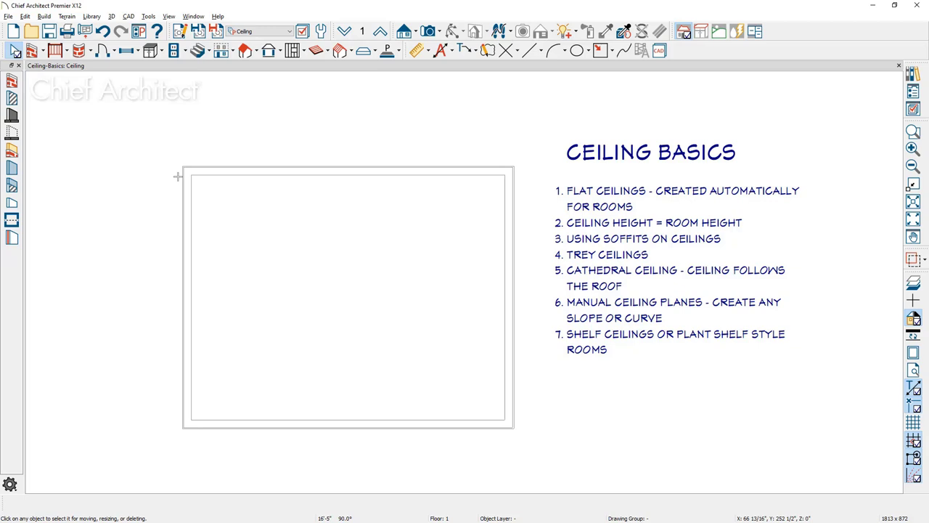
{"action": "left_click", "coordinate": [207, 214]}
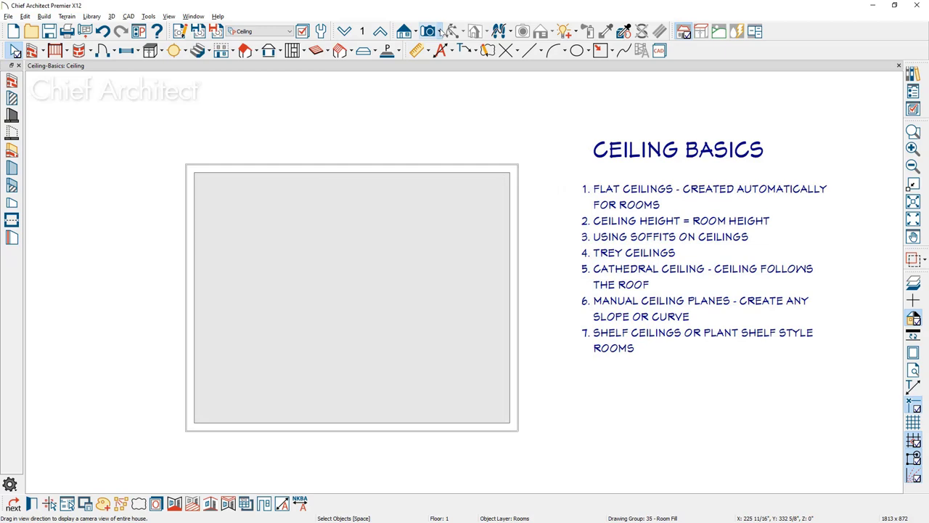
- Place a Full Camera aimed into the empty room and select the room in 3D
{"action": "left_click", "coordinate": [439, 33]}
{"action": "left_click", "coordinate": [450, 45]}
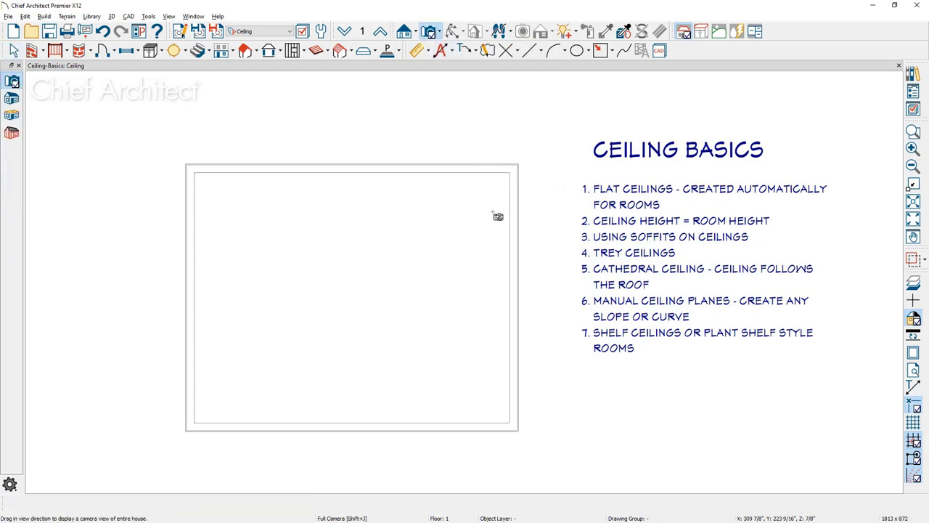
{"action": "left_click_drag", "start_coordinate": [488, 212], "coordinate": [376, 268]}
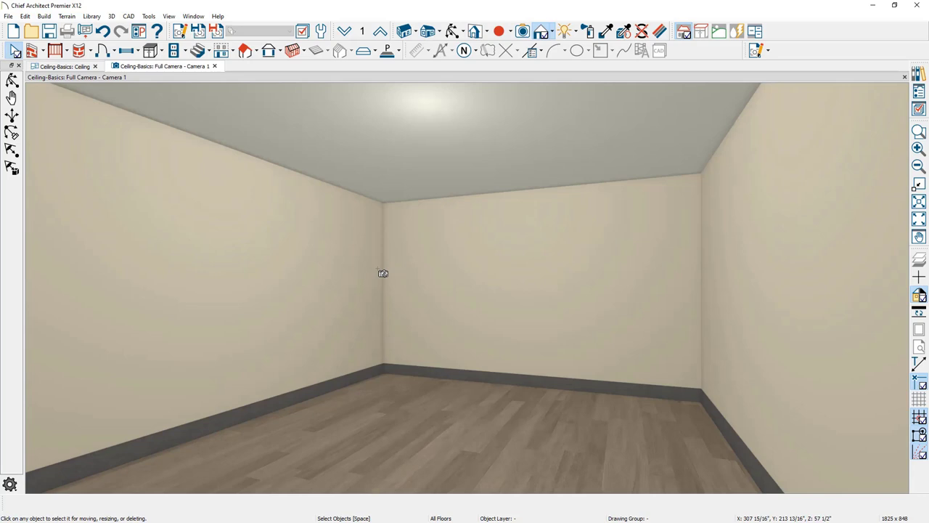
{"action": "left_click", "coordinate": [377, 273]}
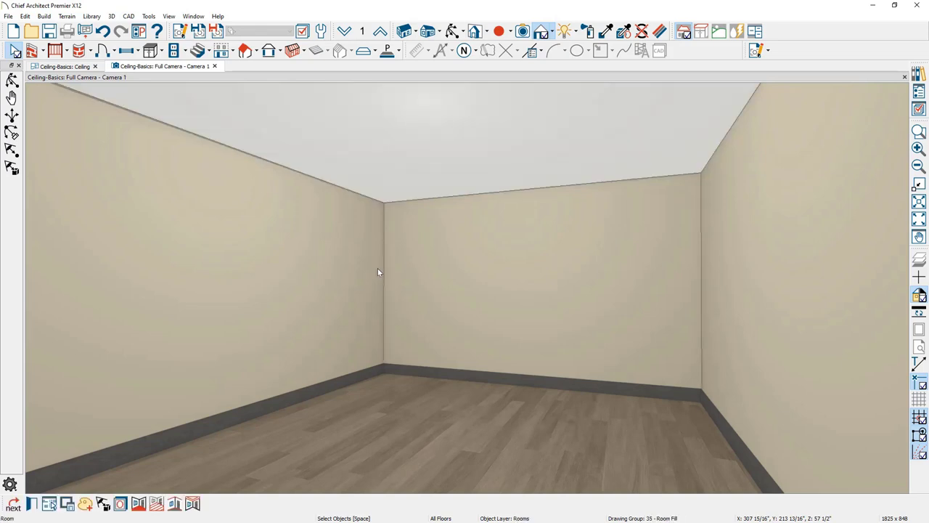
- In Room Specification's Structure panel, set Finished Ceiling to 107 5/8" and confirm
{"action": "left_click", "coordinate": [32, 503]}
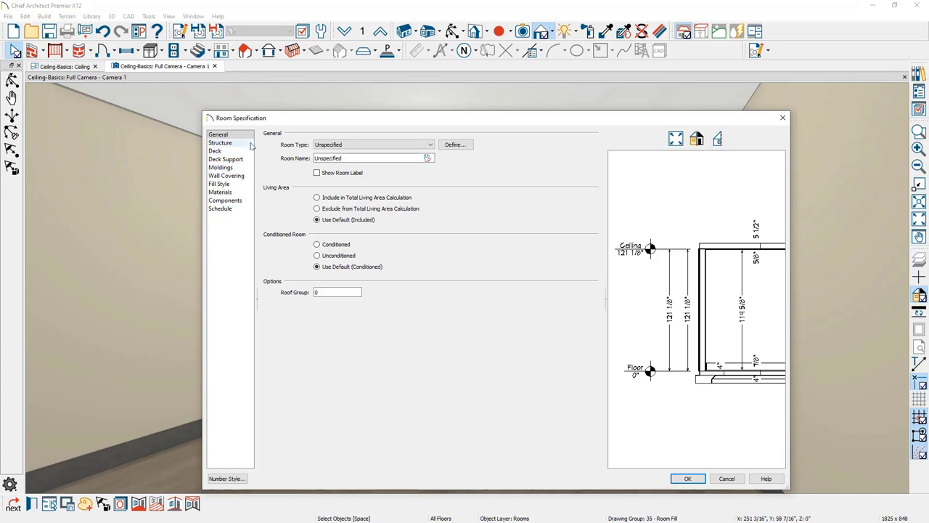
{"action": "left_click", "coordinate": [225, 142]}
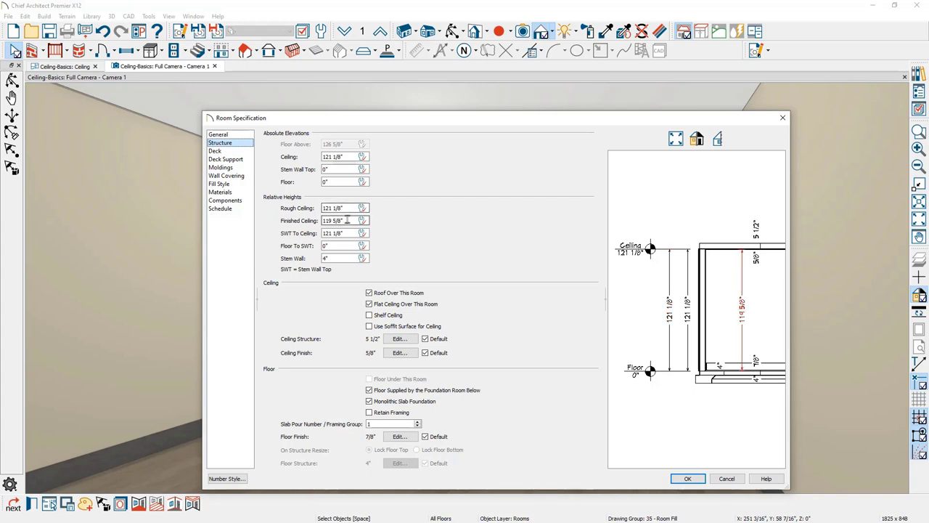
{"action": "triple_click", "coordinate": [347, 220]}
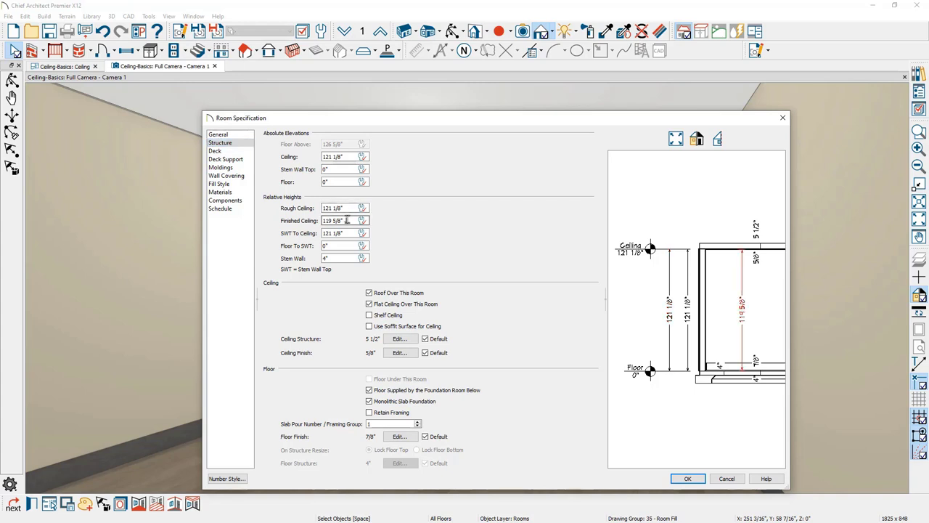
{"action": "type", "text": "107 5/8"}
{"action": "key", "text": "Tab"}
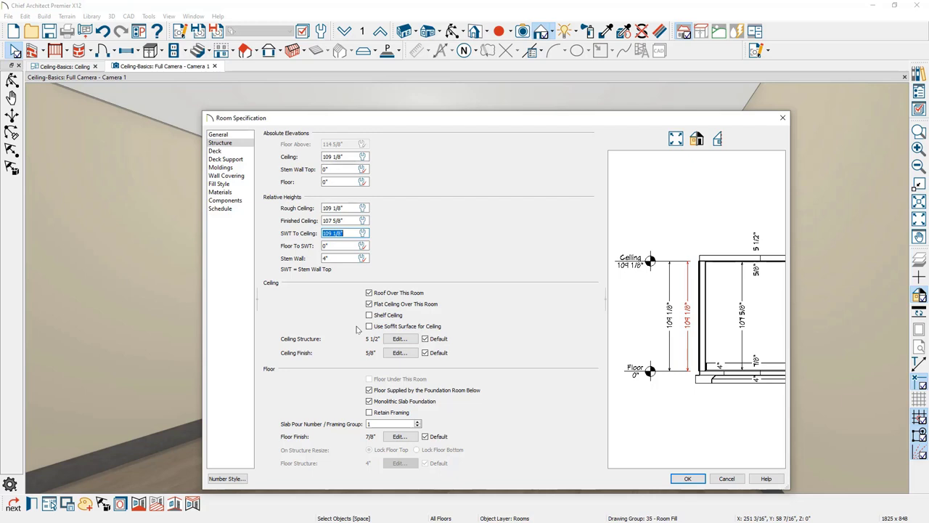
{"action": "left_click", "coordinate": [674, 481]}
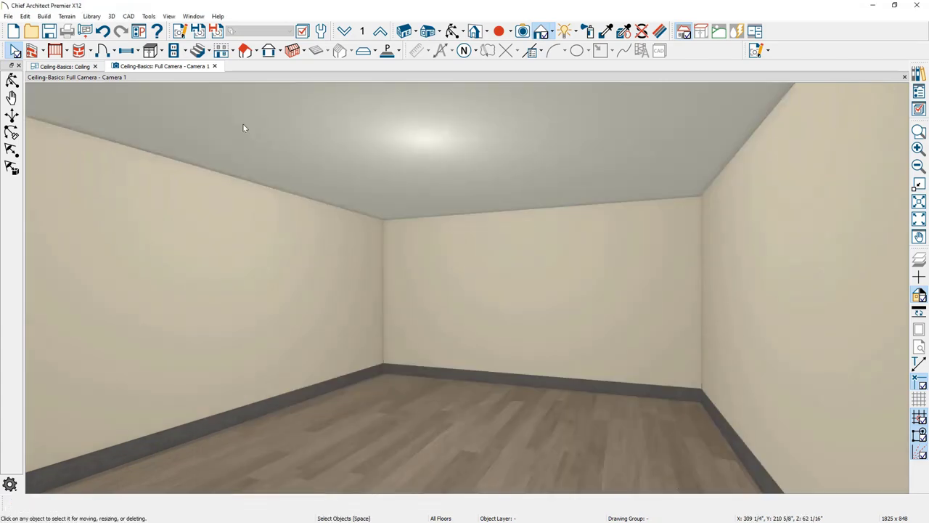
- Tile the 3D and plan views vertically and add a soffit along the left wall
{"action": "left_click", "coordinate": [202, 19]}
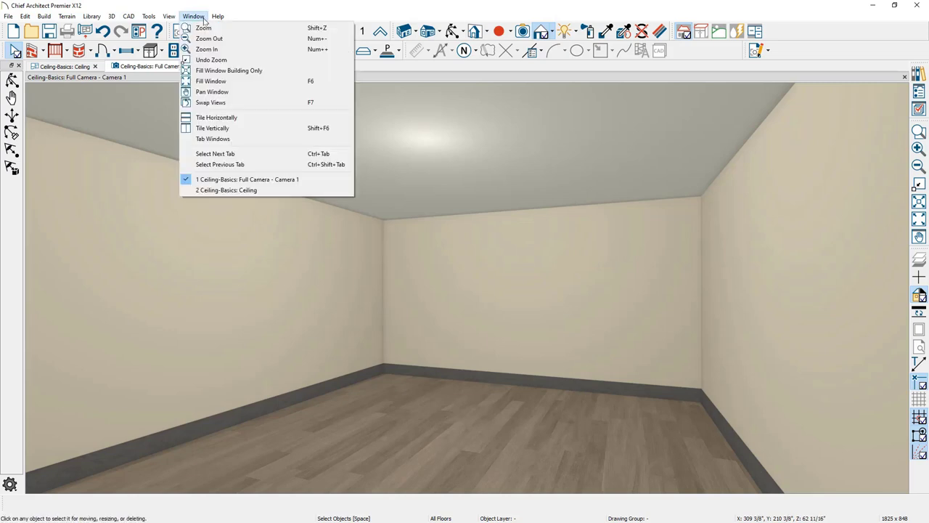
{"action": "left_click", "coordinate": [247, 129]}
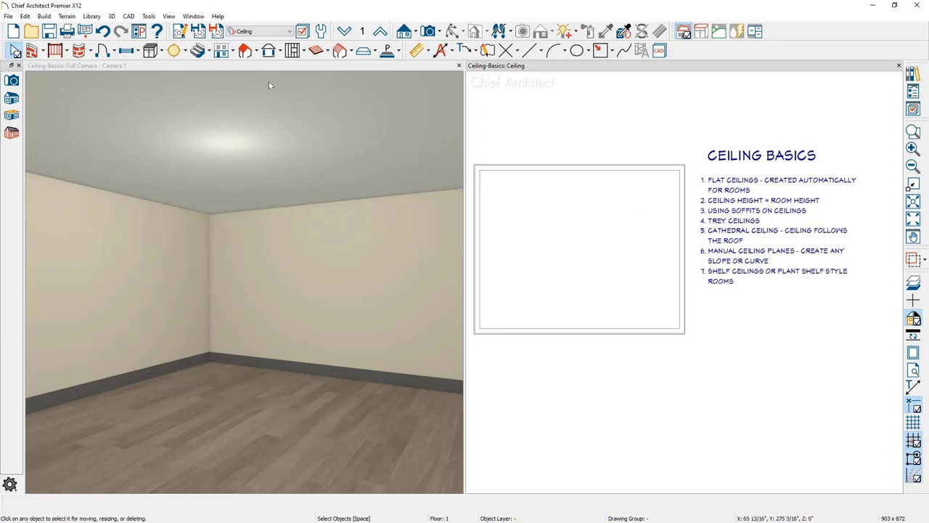
{"action": "left_click", "coordinate": [162, 51]}
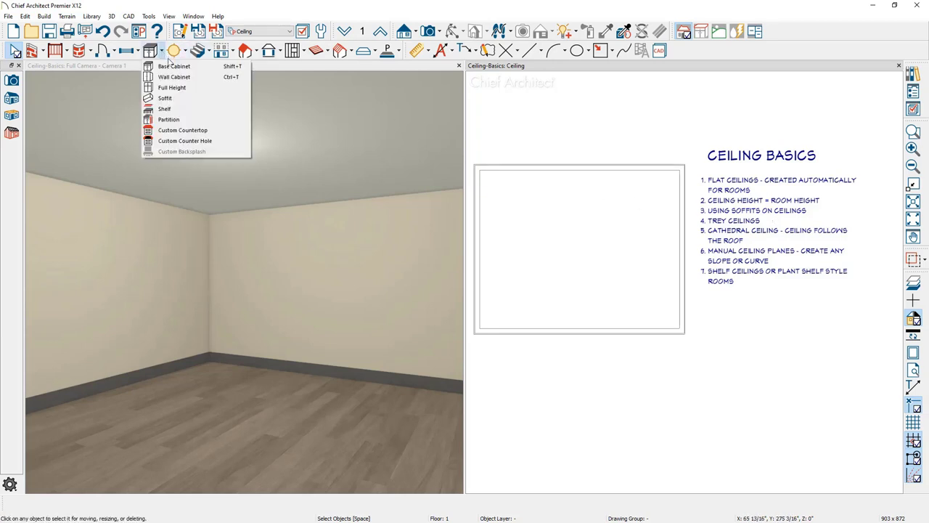
{"action": "left_click", "coordinate": [190, 97]}
{"action": "left_click", "coordinate": [488, 189]}
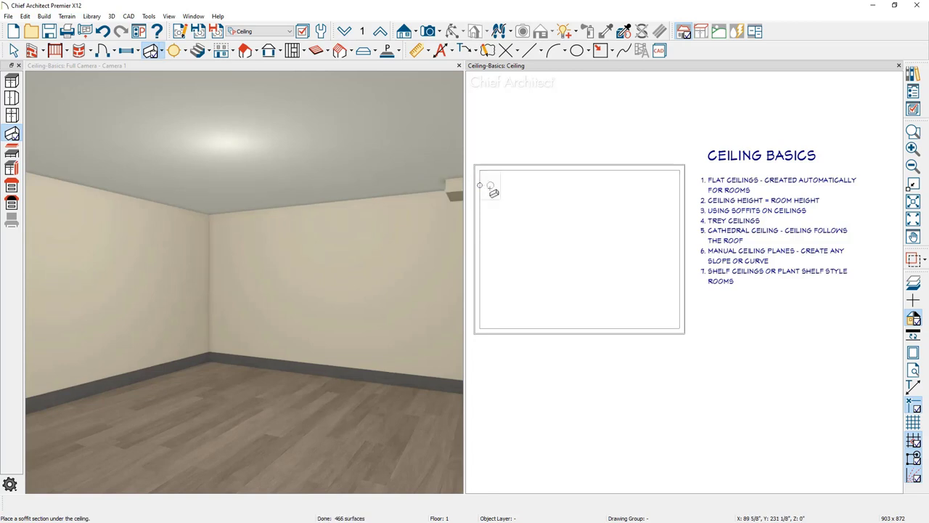
{"action": "left_click", "coordinate": [489, 191]}
{"action": "left_click_drag", "start_coordinate": [489, 198], "coordinate": [486, 325]}
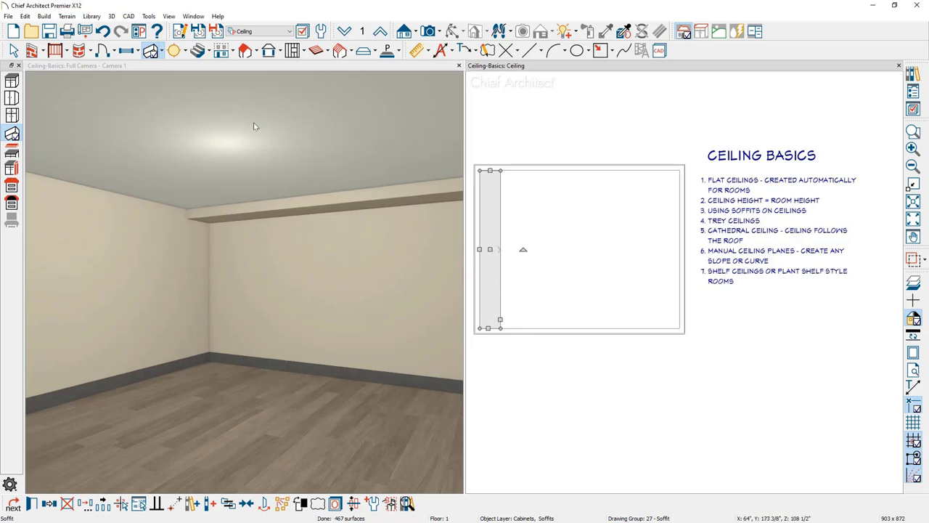
- Add a second soffit stretched along the bottom wall
{"action": "left_click", "coordinate": [151, 50]}
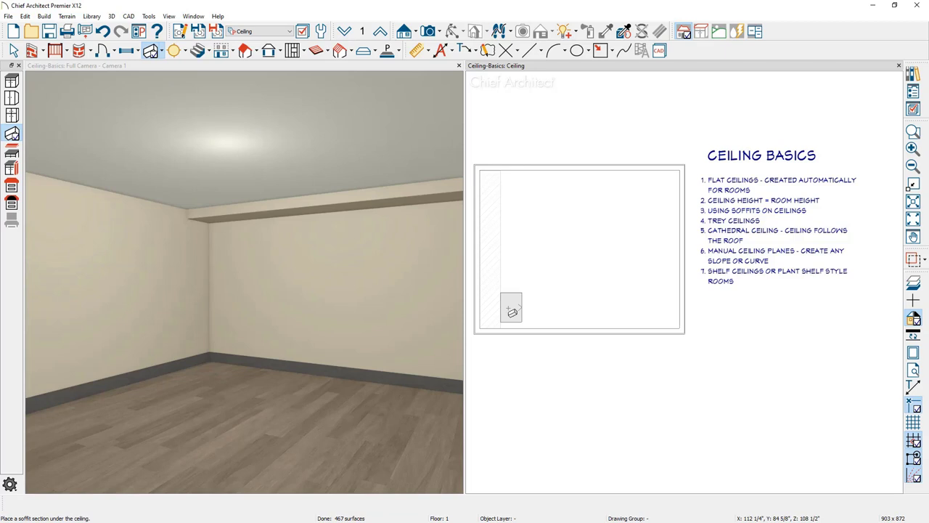
{"action": "left_click", "coordinate": [519, 317]}
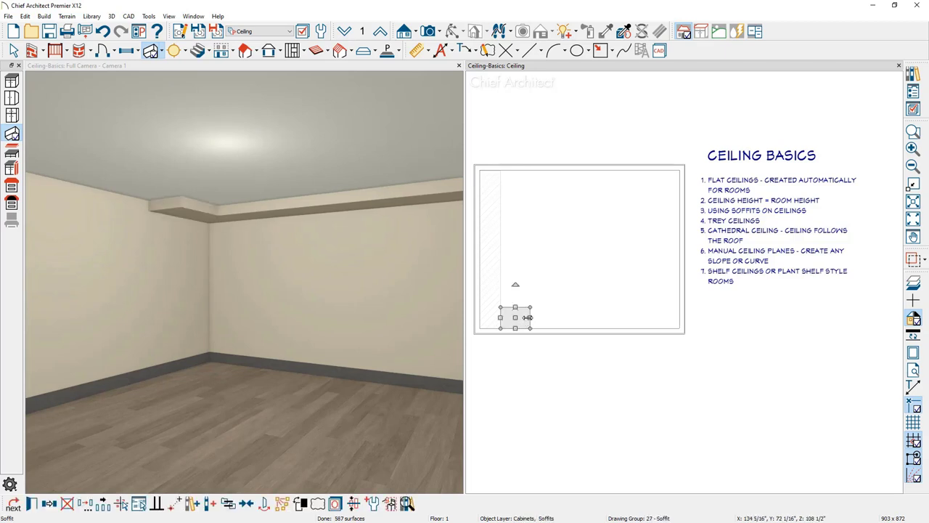
{"action": "left_click_drag", "start_coordinate": [532, 317], "coordinate": [678, 321]}
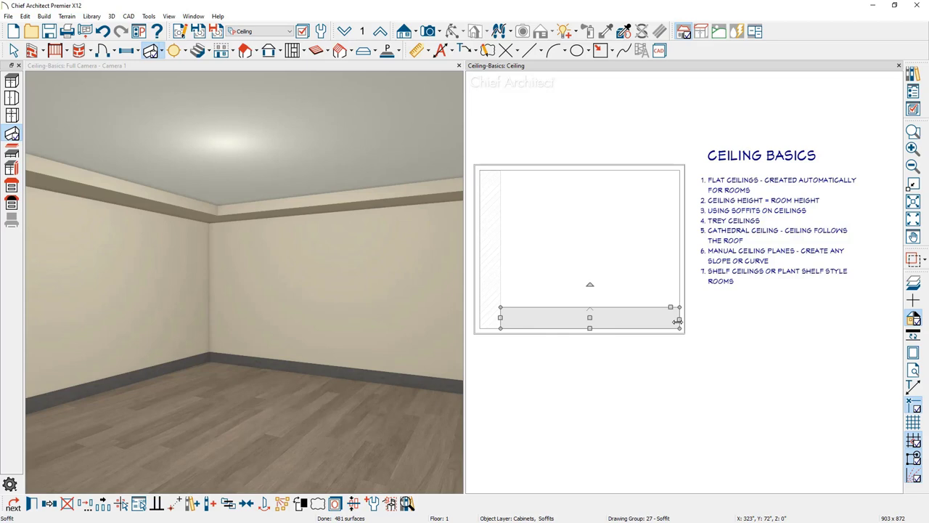
{"action": "key", "text": "space"}
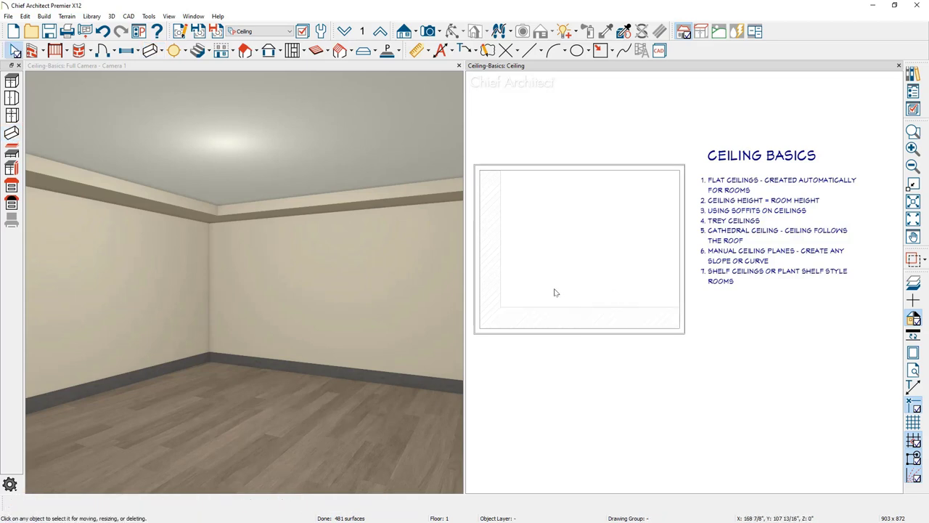
- Replace the floor default moldings with a CA-70 crown molding around the room's ceiling
{"action": "left_click", "coordinate": [555, 293]}
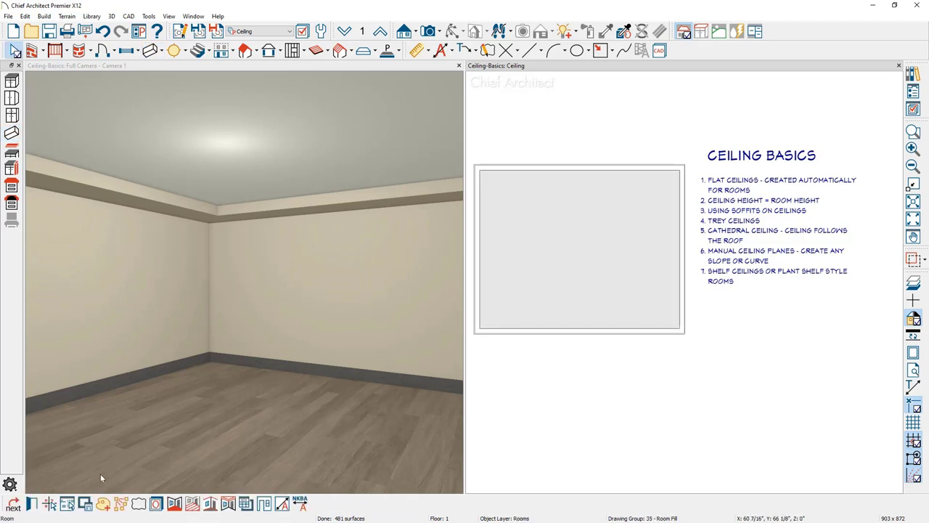
{"action": "left_click", "coordinate": [32, 508]}
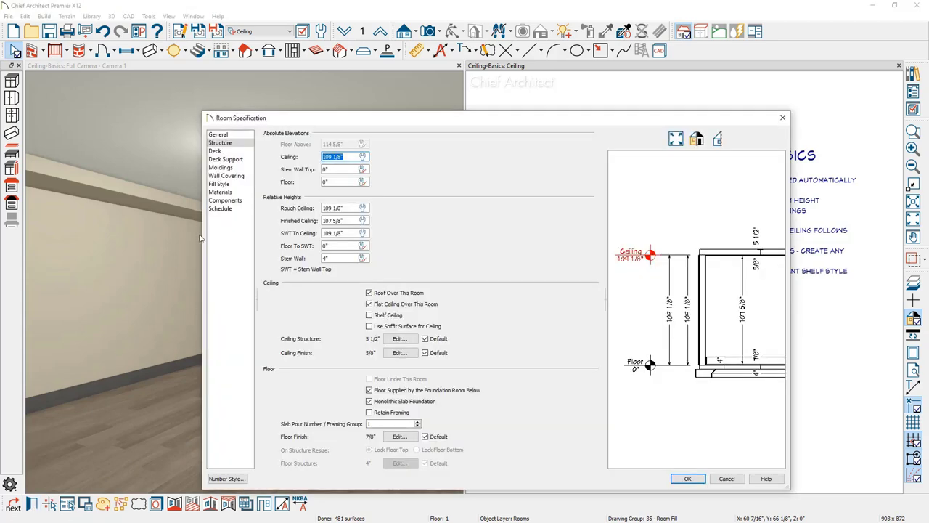
{"action": "left_click", "coordinate": [242, 168]}
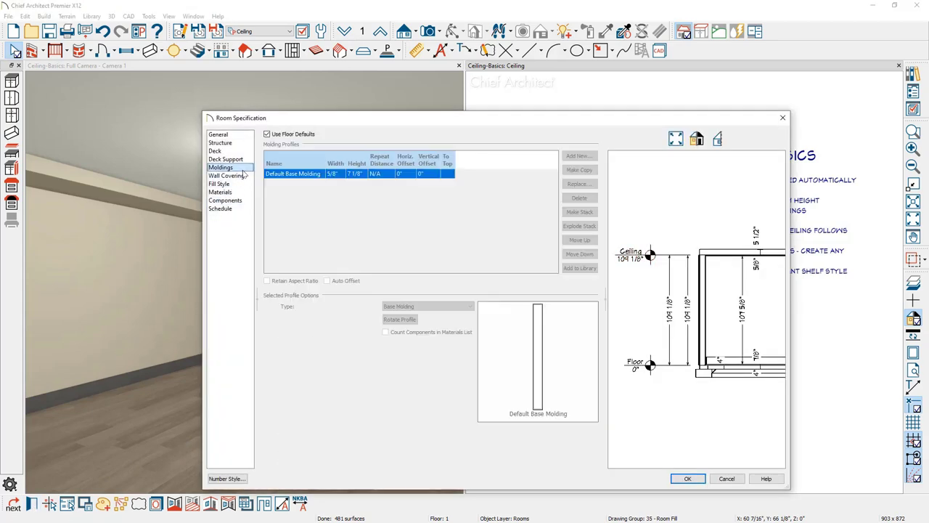
{"action": "left_click", "coordinate": [267, 134]}
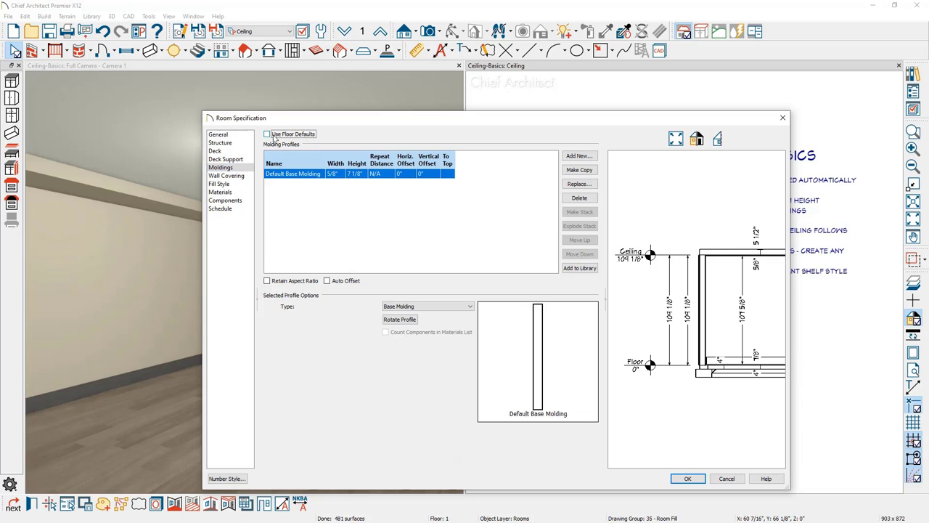
{"action": "left_click", "coordinate": [580, 157]}
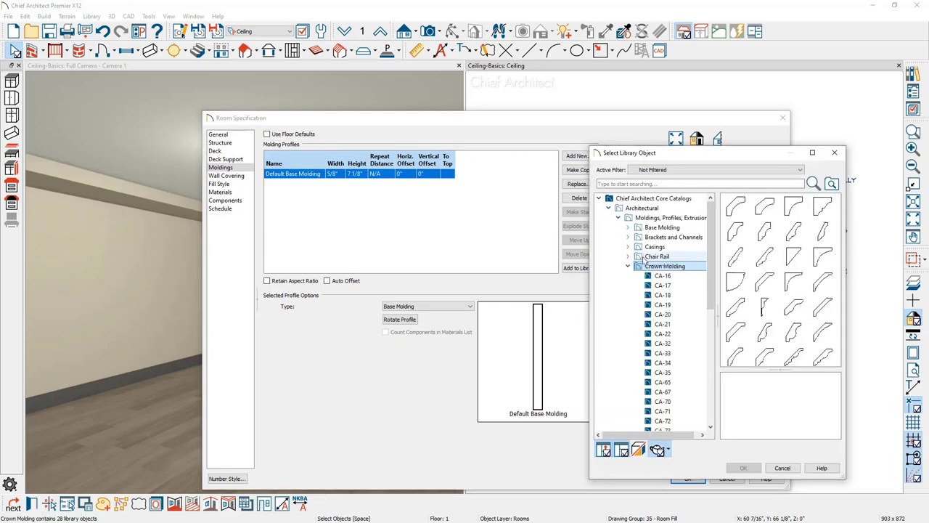
{"action": "left_click", "coordinate": [765, 284]}
{"action": "left_click", "coordinate": [743, 468]}
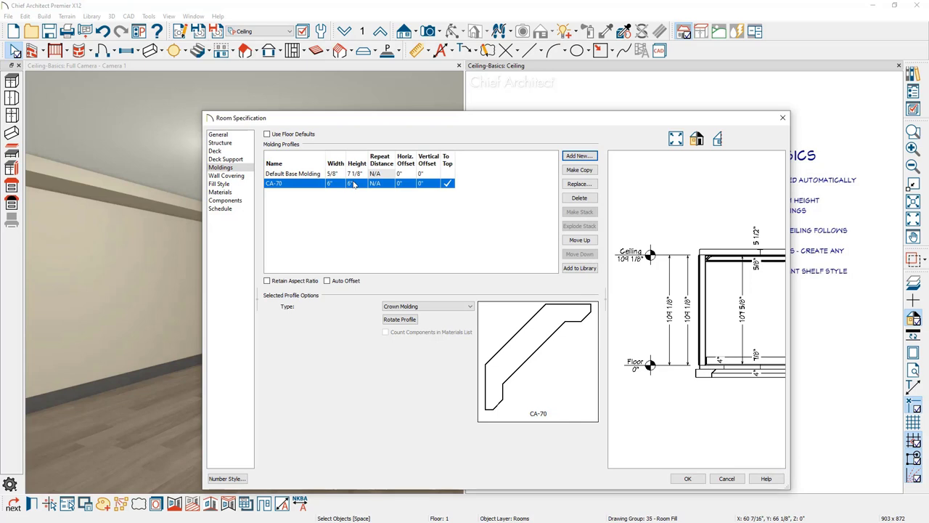
{"action": "left_click", "coordinate": [688, 479]}
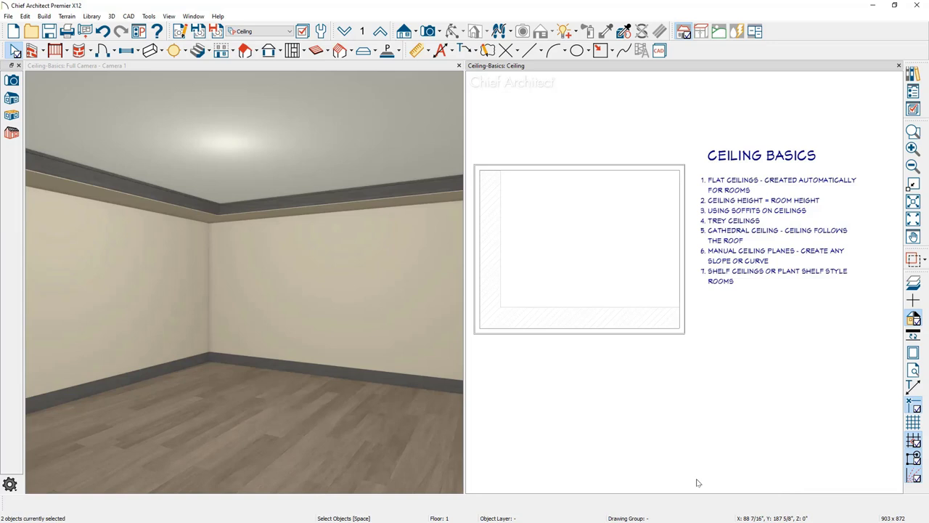
- Turn on Ignore Room Moldings for the left-wall soffit
{"action": "left_click", "coordinate": [495, 229]}
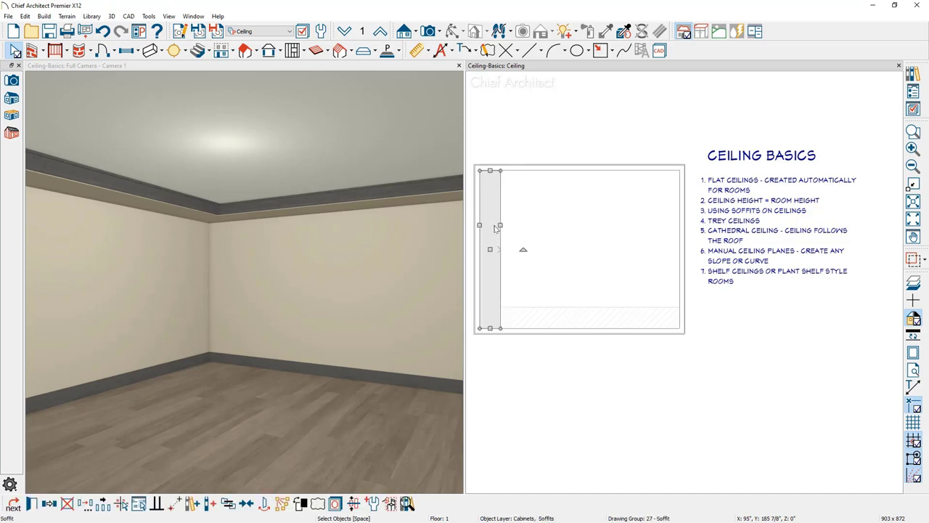
{"action": "double_click", "coordinate": [495, 229]}
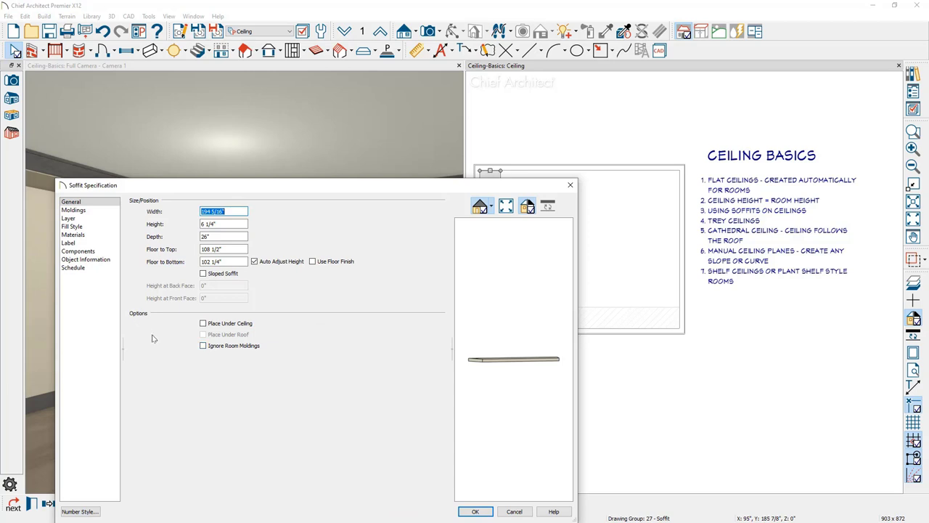
{"action": "left_click", "coordinate": [204, 346]}
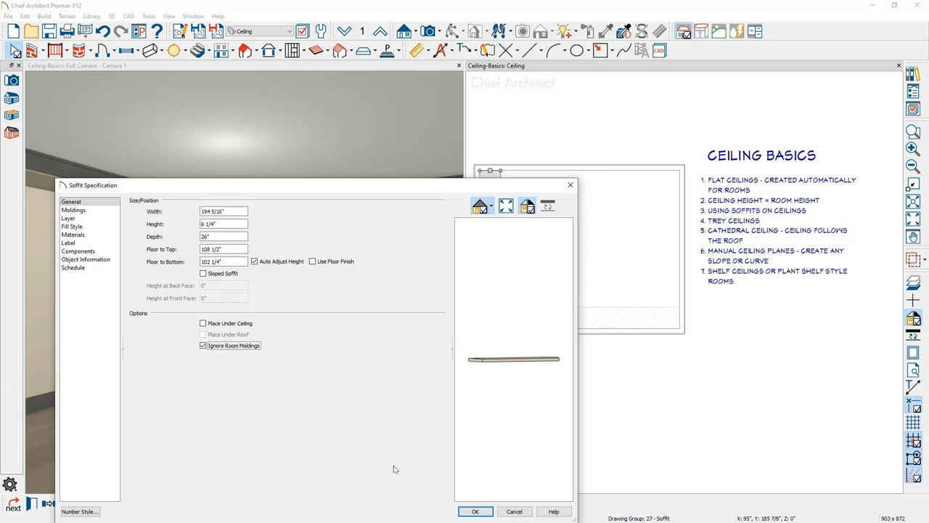
{"action": "left_click", "coordinate": [473, 512]}
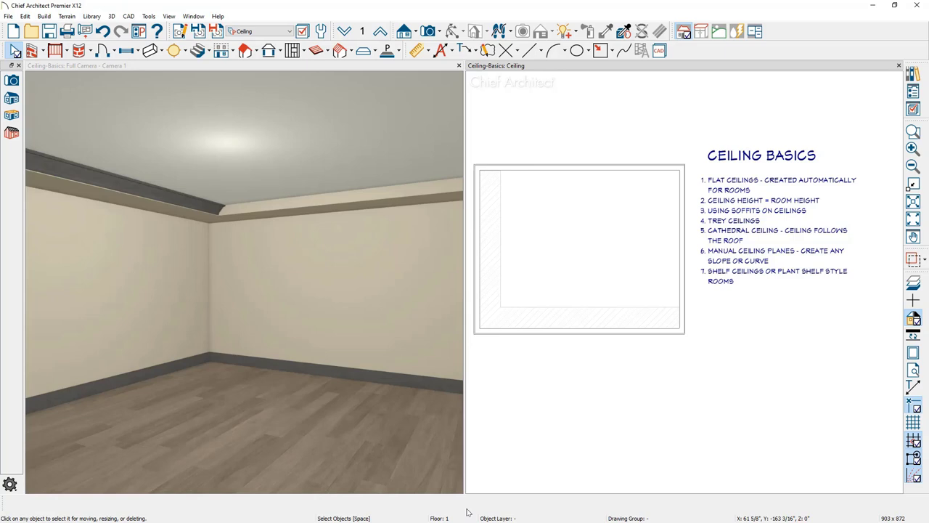
- Place a ceiling light near the room's left wall
{"action": "left_click", "coordinate": [185, 55]}
{"action": "left_click", "coordinate": [203, 85]}
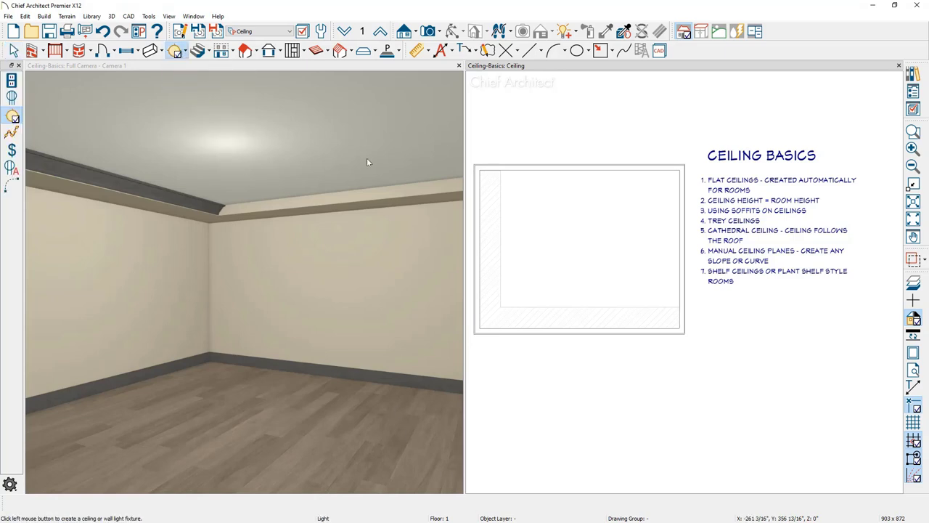
{"action": "left_click", "coordinate": [491, 199]}
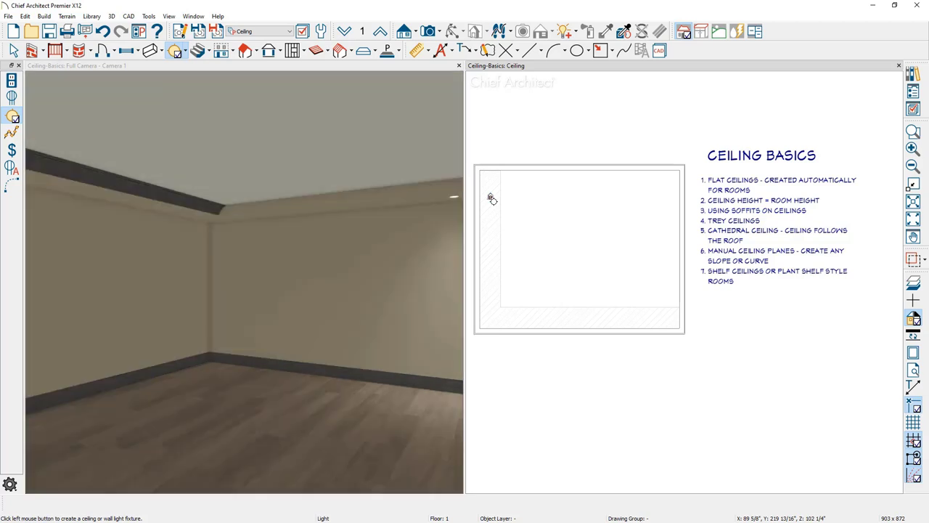
{"action": "key", "text": "space"}
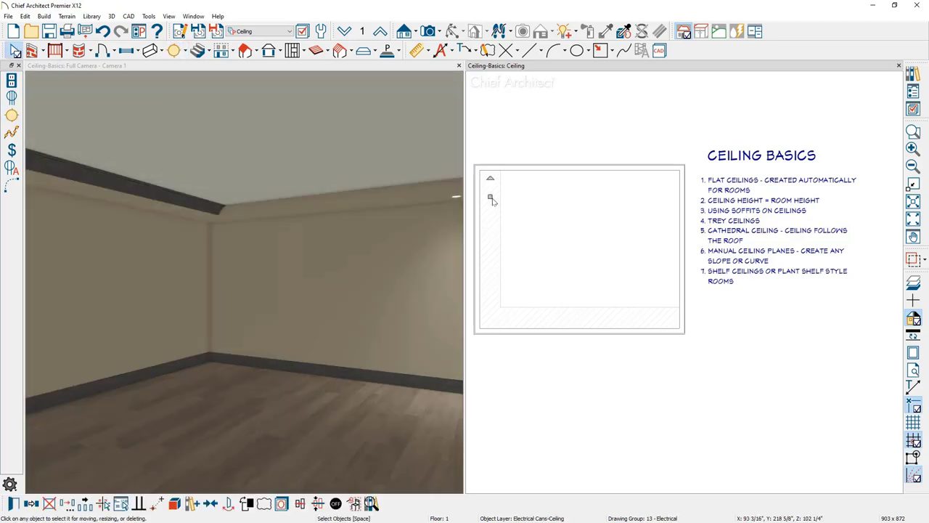
- Multiple-copy the light at intervals down the left wall and along the bottom wall
{"action": "left_click", "coordinate": [85, 502]}
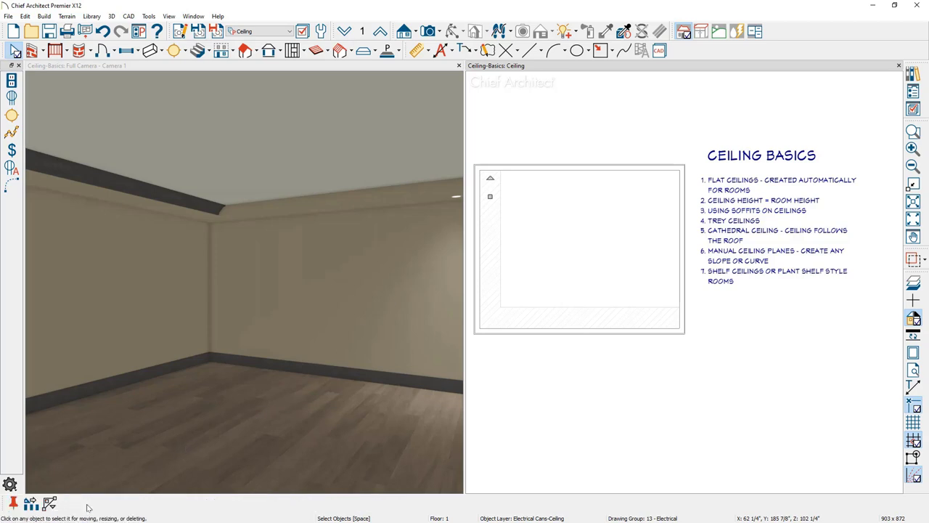
{"action": "left_click", "coordinate": [31, 503]}
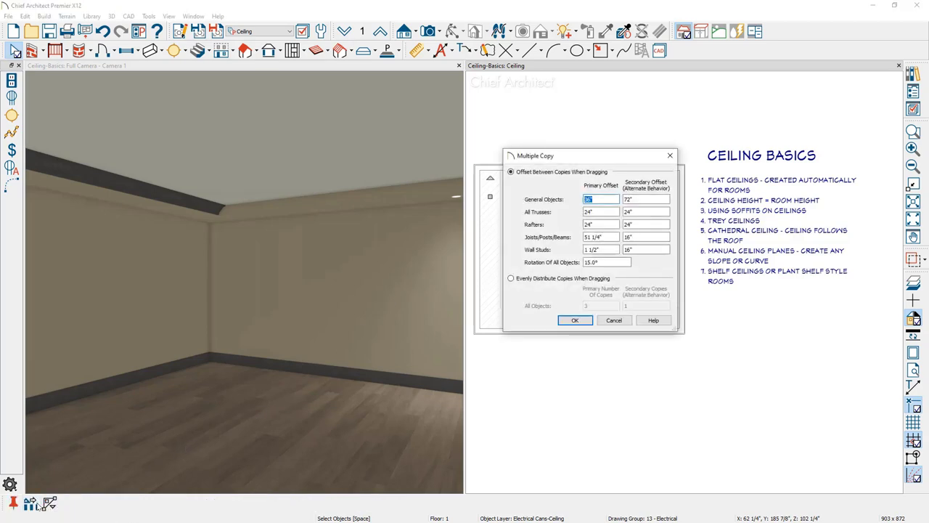
{"action": "left_click", "coordinate": [574, 320]}
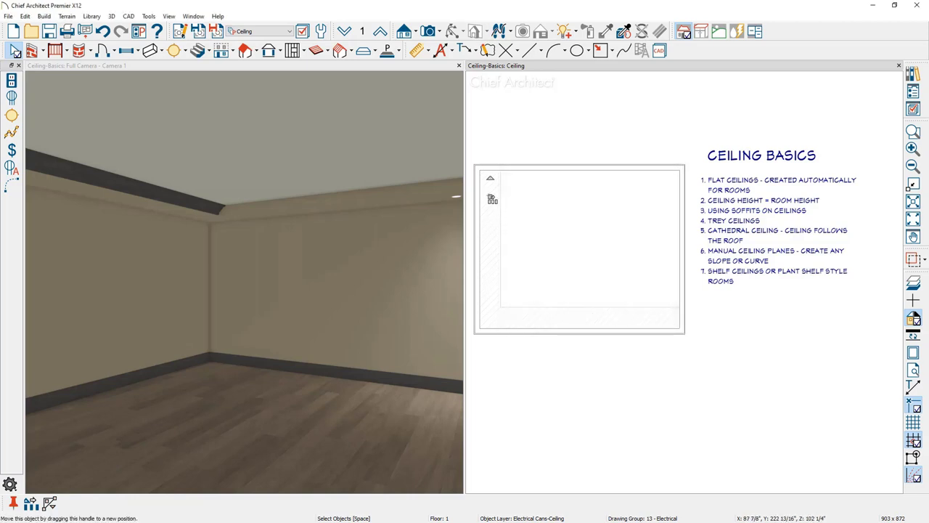
{"action": "left_click_drag", "start_coordinate": [492, 199], "coordinate": [494, 323]}
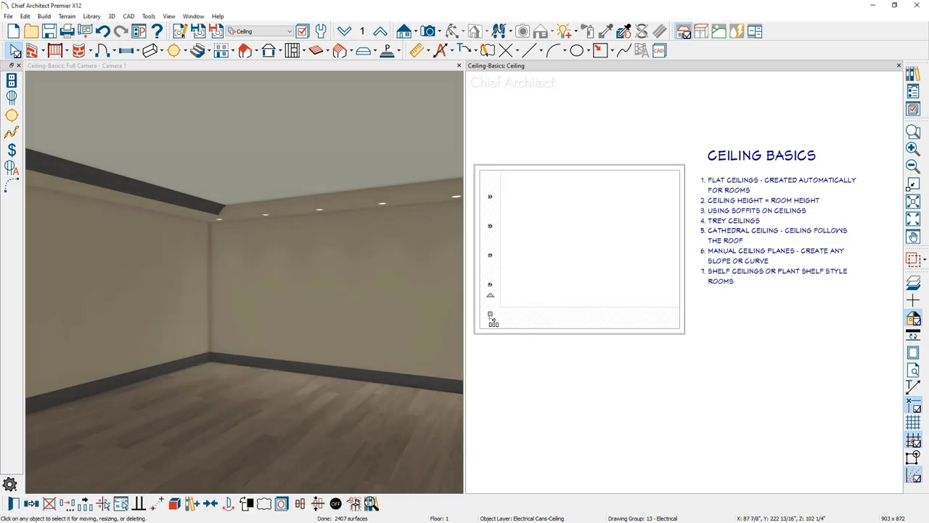
{"action": "left_click", "coordinate": [85, 503]}
{"action": "left_click_drag", "start_coordinate": [490, 314], "coordinate": [654, 322]}
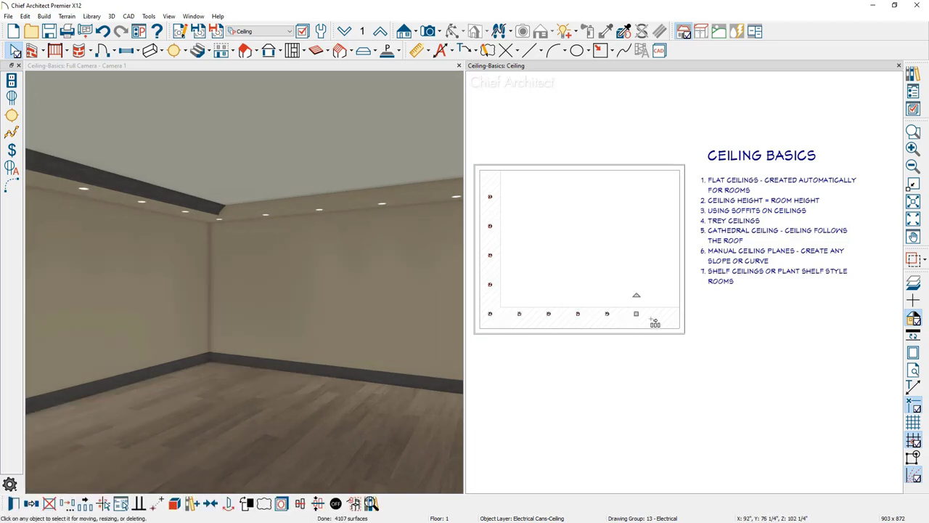
{"action": "key", "text": "Escape"}
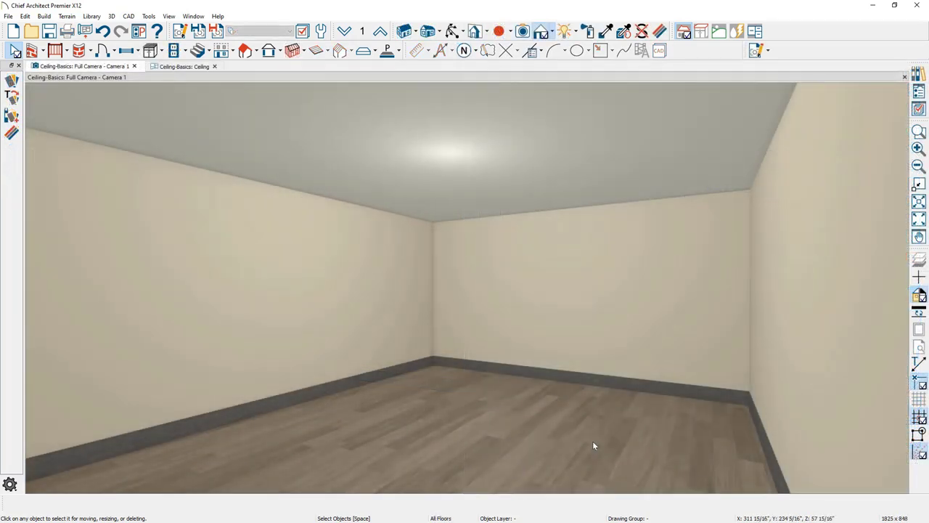
- Make a 12" deep trey ceiling with vertical sides in the room
{"action": "left_click", "coordinate": [593, 442]}
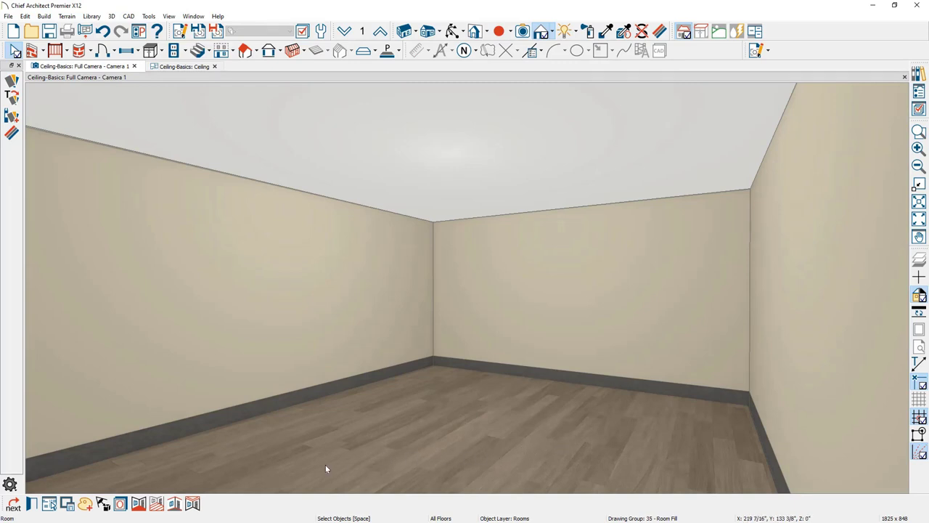
{"action": "left_click", "coordinate": [193, 503]}
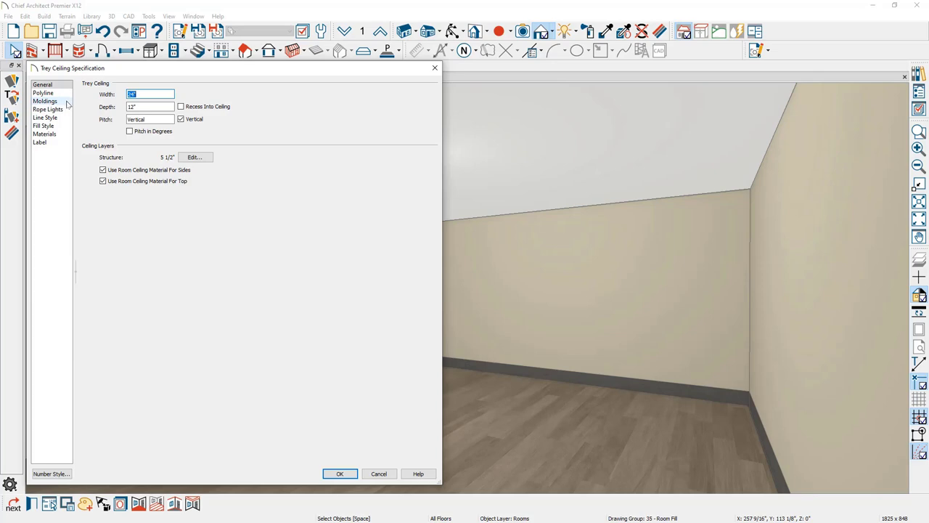
{"action": "left_click", "coordinate": [339, 473]}
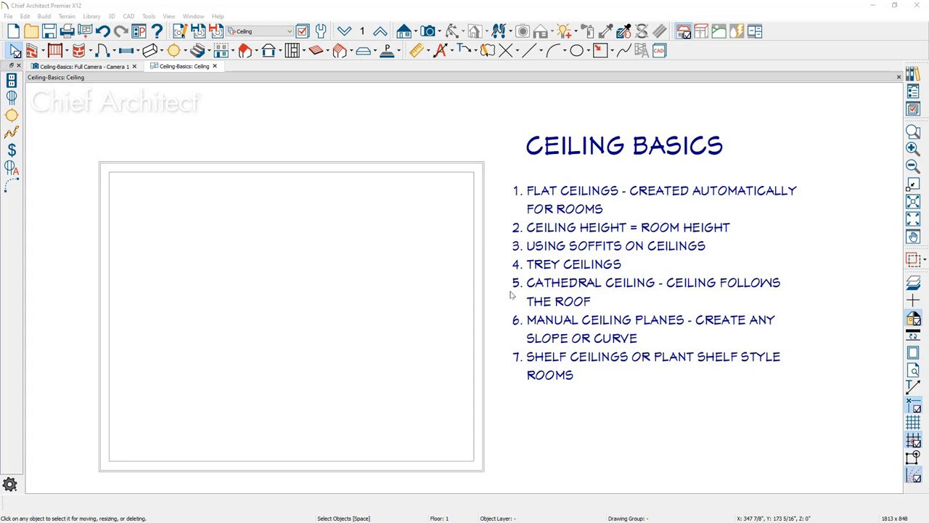
- Build an automatic 6:12 hip roof with Auto Rebuild Roofs turned on
{"action": "left_click", "coordinate": [510, 294]}
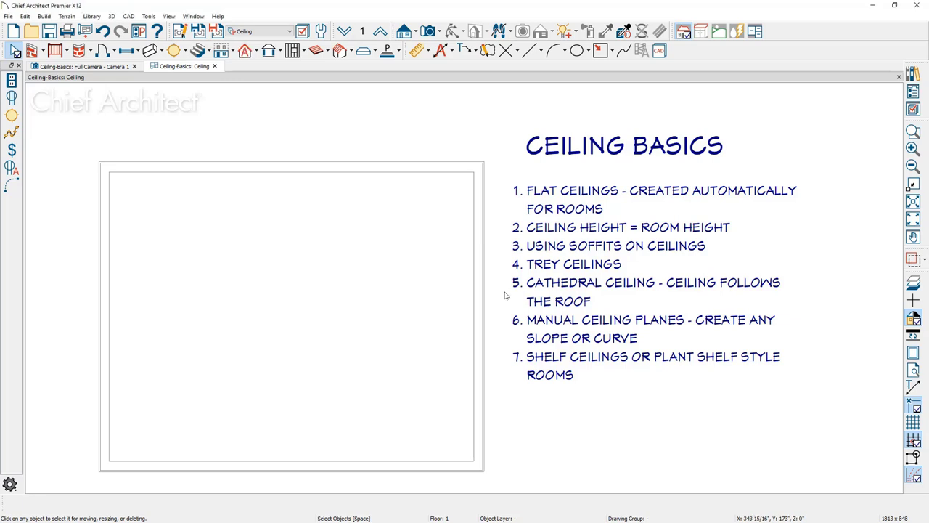
{"action": "left_click", "coordinate": [53, 19]}
{"action": "mouse_move", "coordinate": [73, 92]}
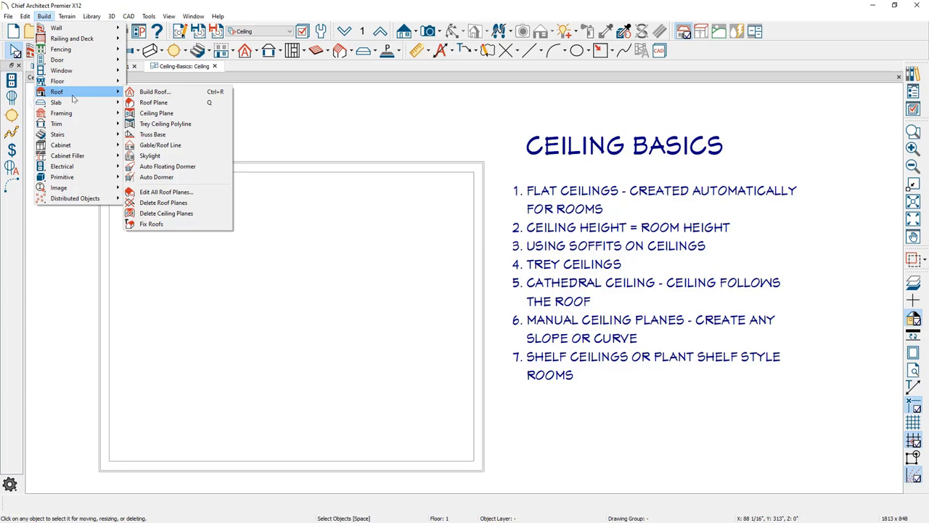
{"action": "left_click", "coordinate": [178, 93]}
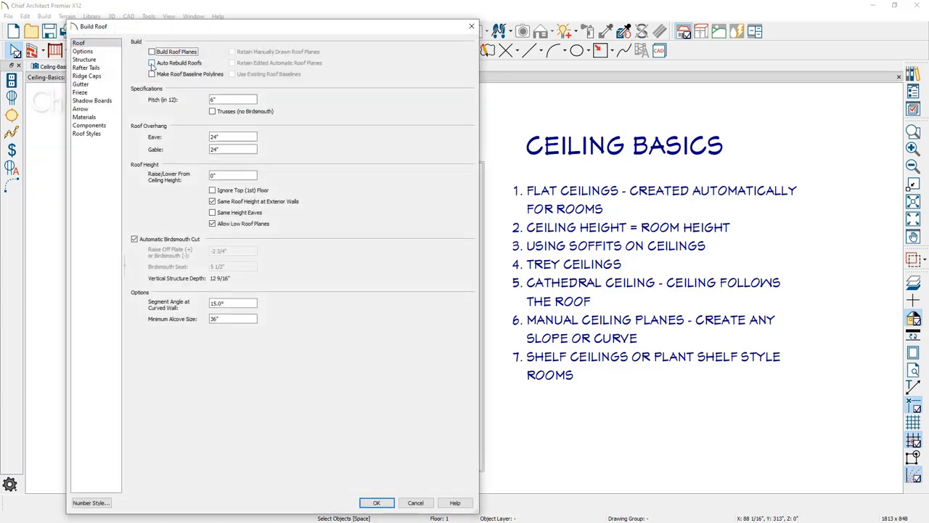
{"action": "left_click", "coordinate": [151, 63]}
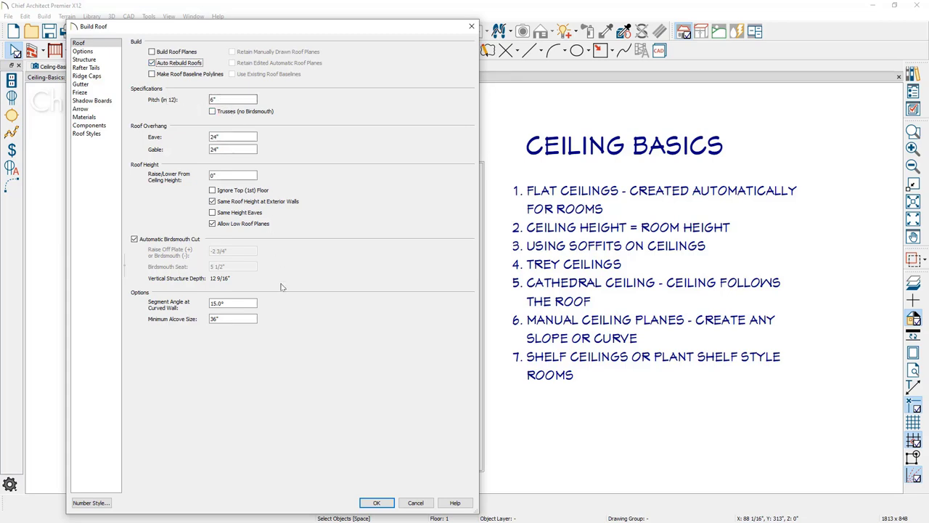
{"action": "left_click", "coordinate": [366, 502]}
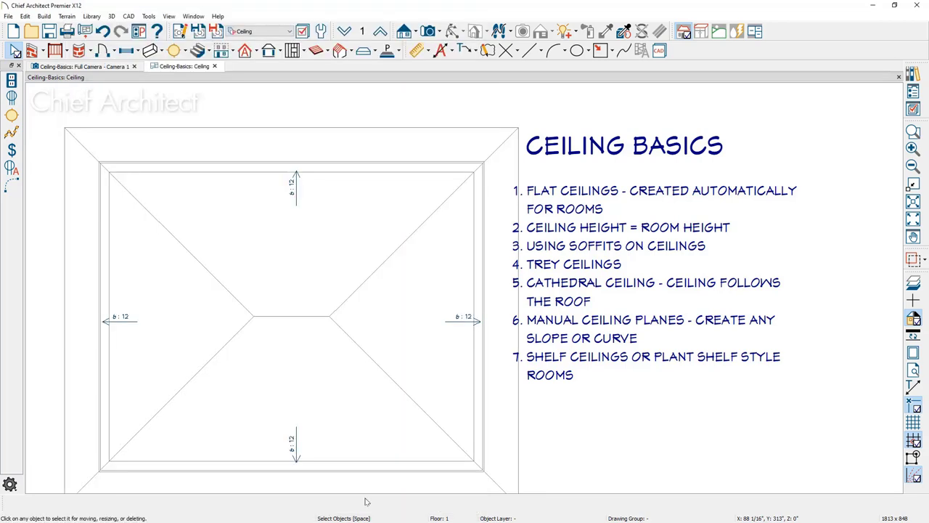
- Change the left and right walls into gable walls
{"action": "left_click", "coordinate": [477, 404]}
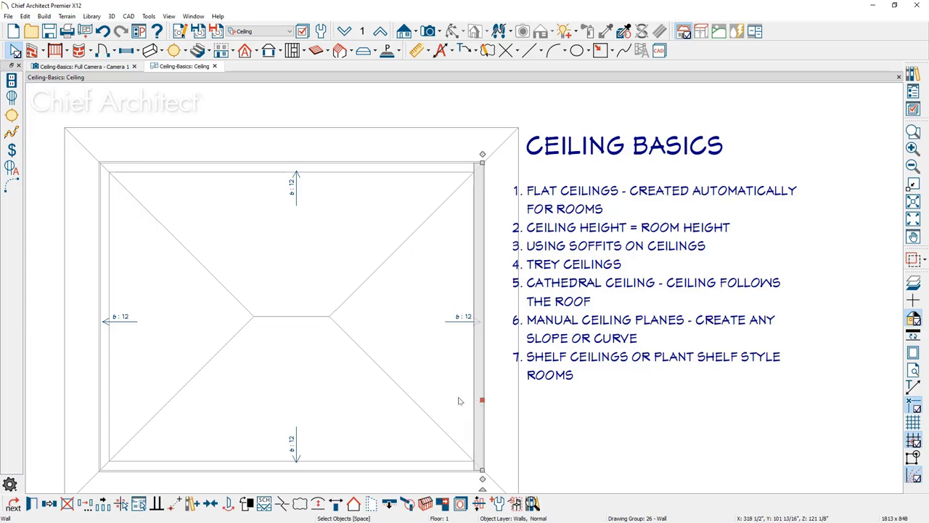
{"action": "key", "text": "Escape"}
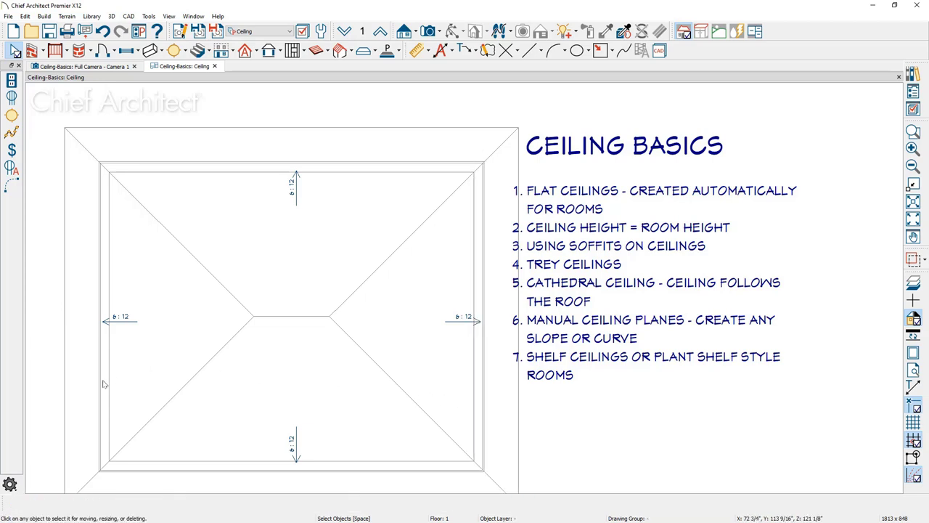
{"action": "key", "text": "ctrl+a"}
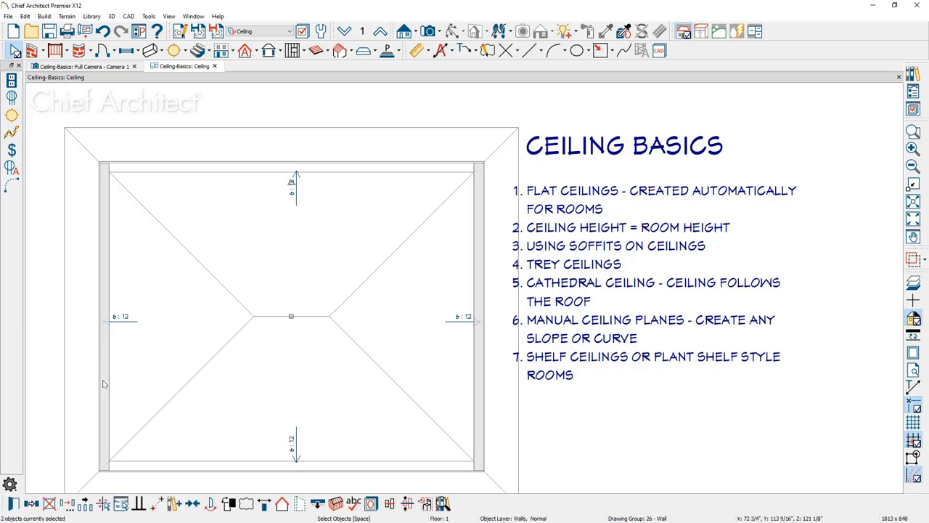
{"action": "left_click", "coordinate": [281, 506]}
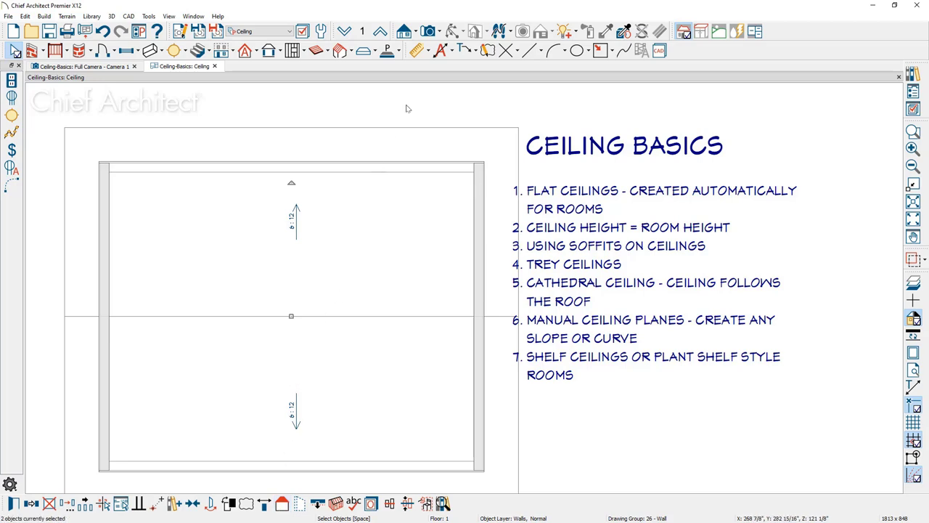
- Cut a backclipped cross section through the room's middle and tile it vertically beside the ceiling plan
{"action": "left_click", "coordinate": [415, 34]}
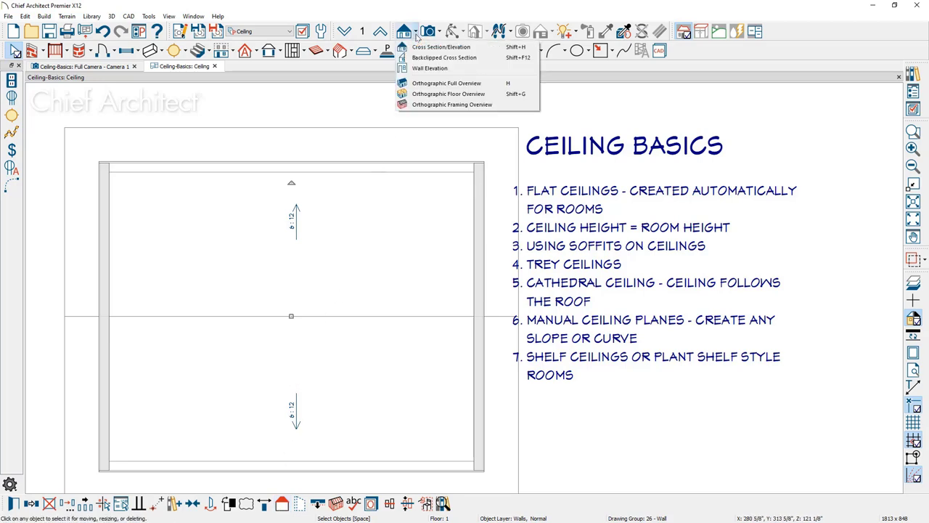
{"action": "left_click", "coordinate": [450, 59]}
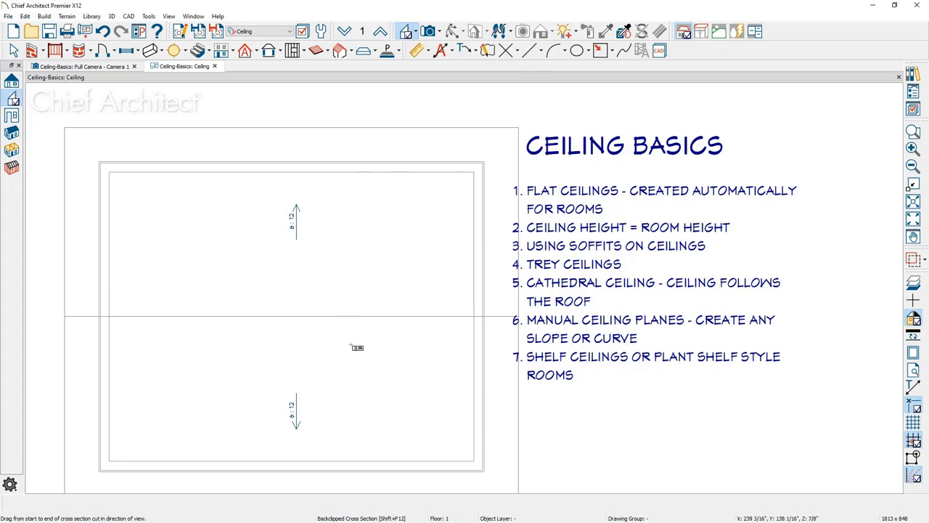
{"action": "left_click_drag", "start_coordinate": [350, 347], "coordinate": [227, 346]}
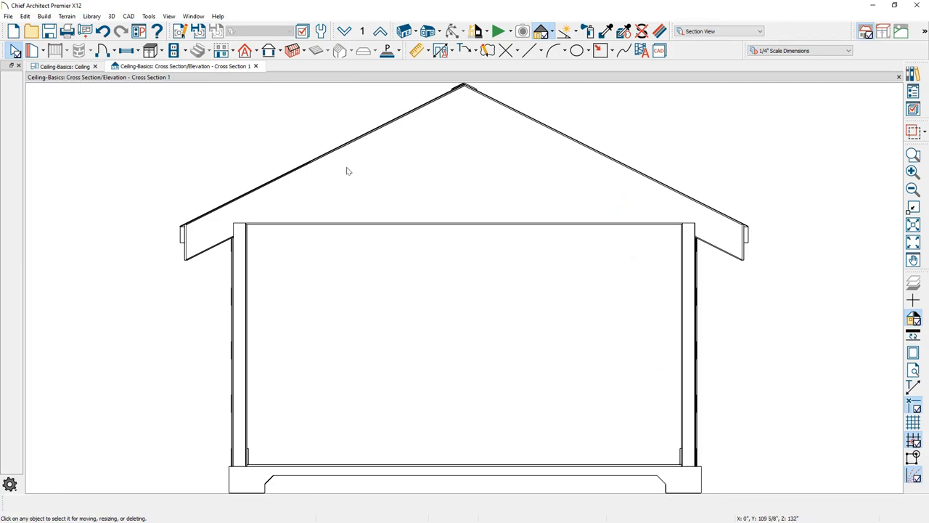
{"action": "left_click", "coordinate": [192, 16]}
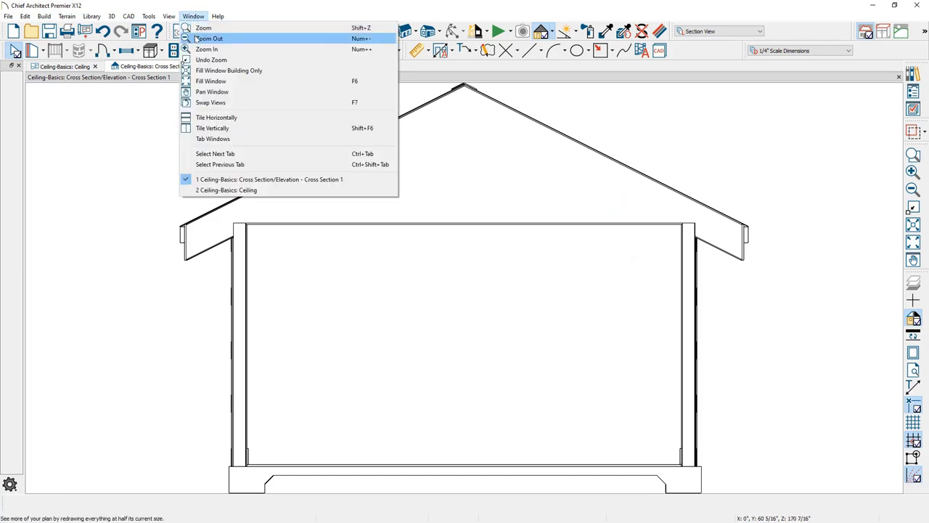
{"action": "left_click", "coordinate": [254, 128]}
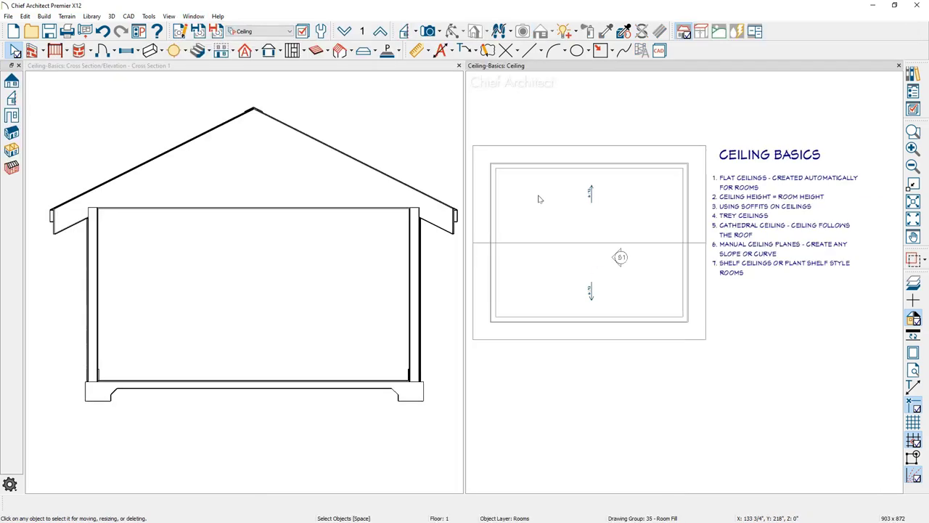
- Uncheck Flat Ceiling Over This Room in the room's specification so the ceiling follows the roof
{"action": "left_click", "coordinate": [539, 199]}
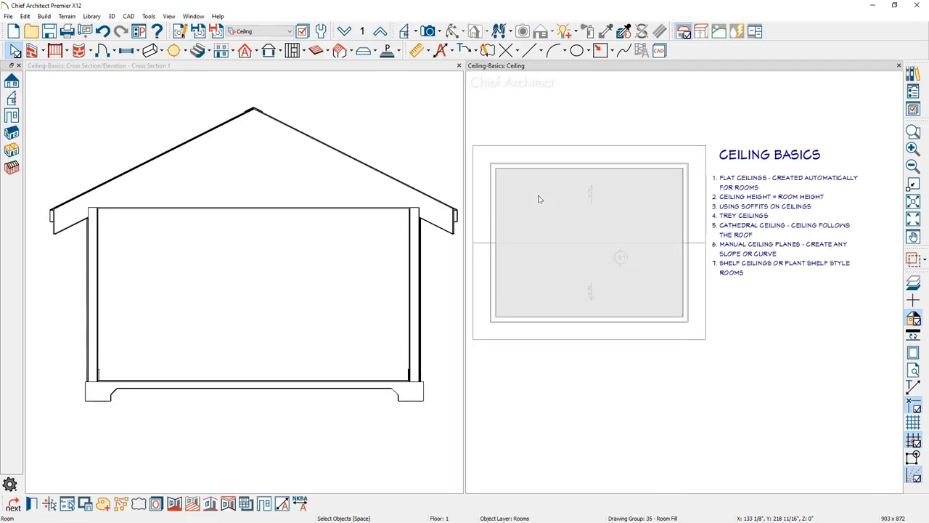
{"action": "left_click", "coordinate": [32, 504]}
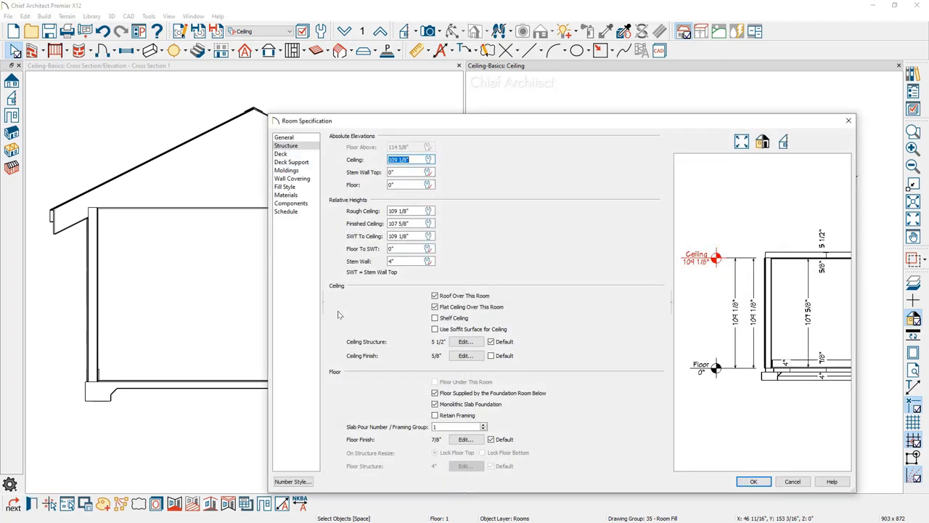
{"action": "left_click", "coordinate": [434, 306]}
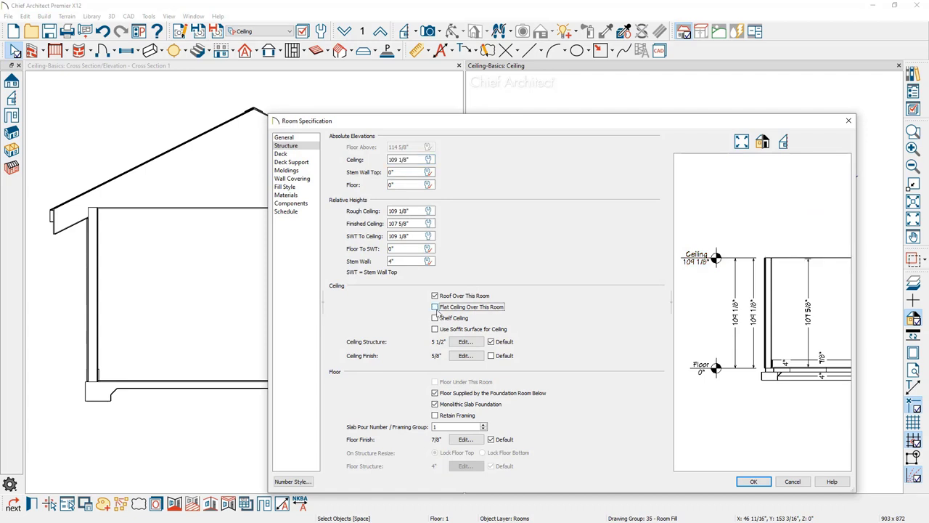
{"action": "left_click", "coordinate": [754, 482]}
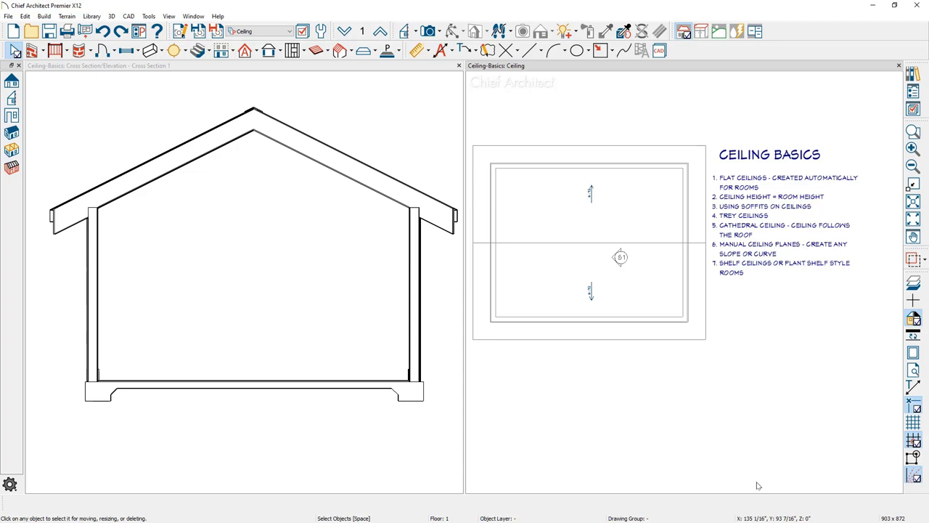
- Rebuild the whole roof from Build > Roof with the pitch changed to 3 in 12
{"action": "left_click", "coordinate": [44, 17]}
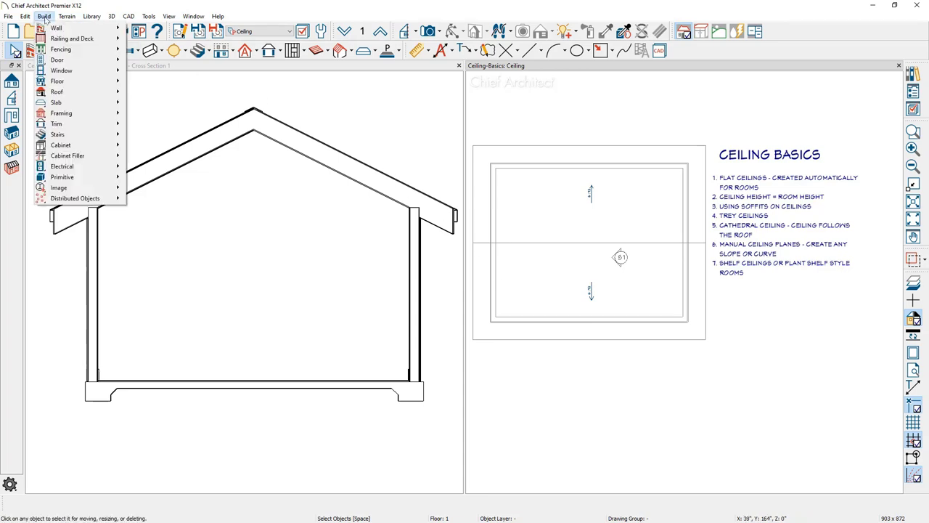
{"action": "mouse_move", "coordinate": [80, 91]}
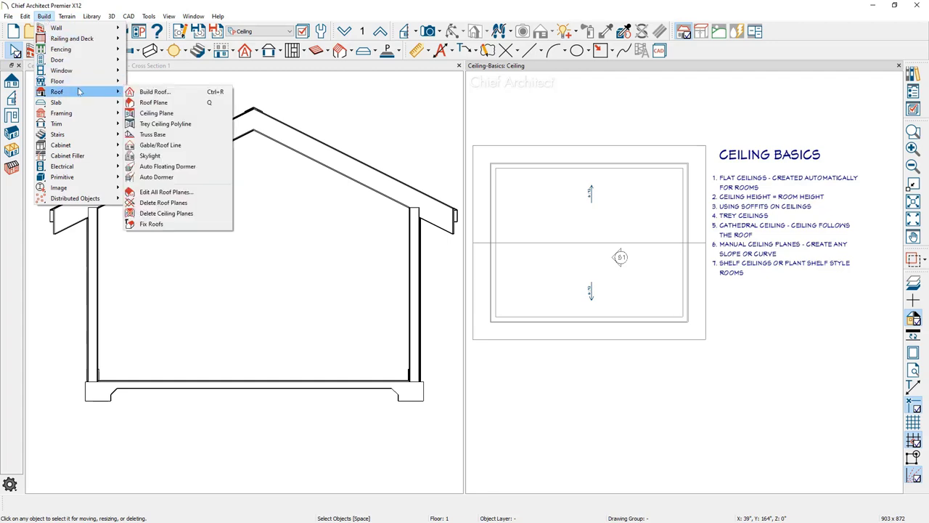
{"action": "left_click", "coordinate": [166, 95]}
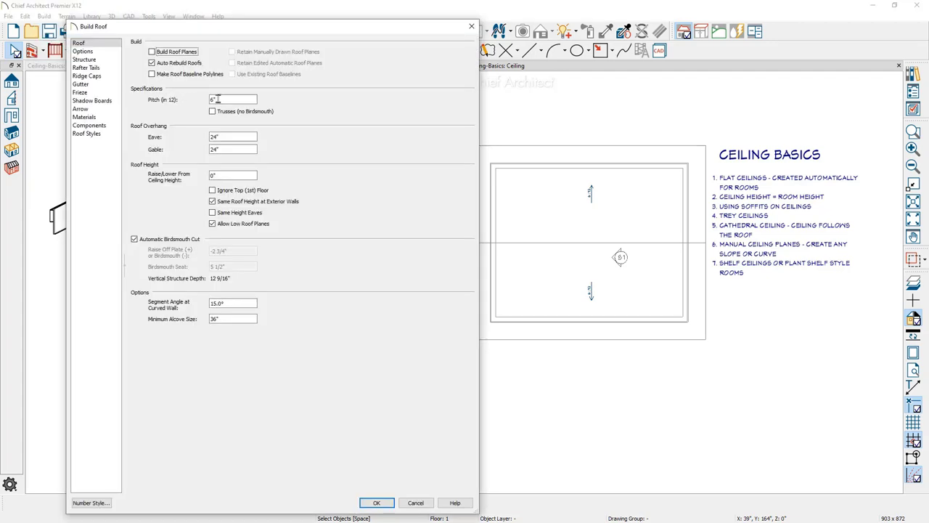
{"action": "type", "text": "3"}
{"action": "left_click", "coordinate": [378, 500]}
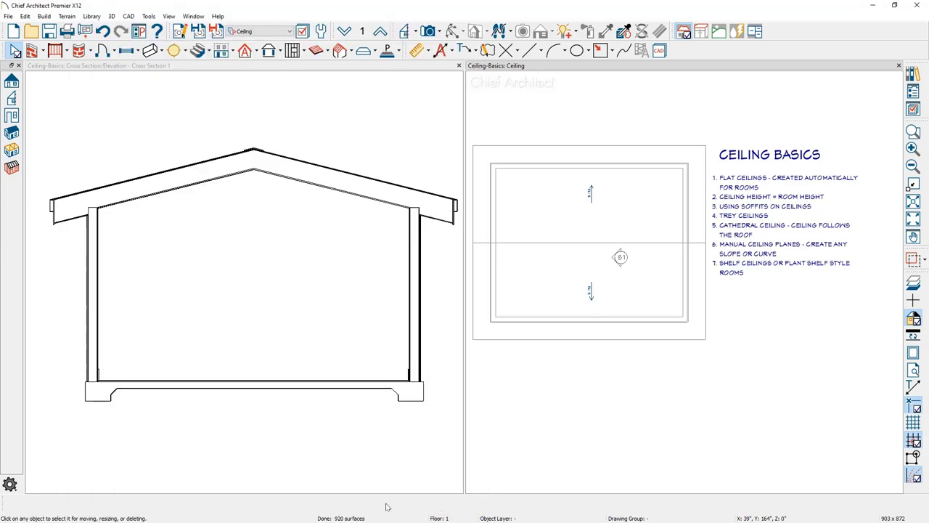
- Set both selected roof planes to Curved Roof with a 0° Angle at Ridge
{"action": "left_click", "coordinate": [558, 339]}
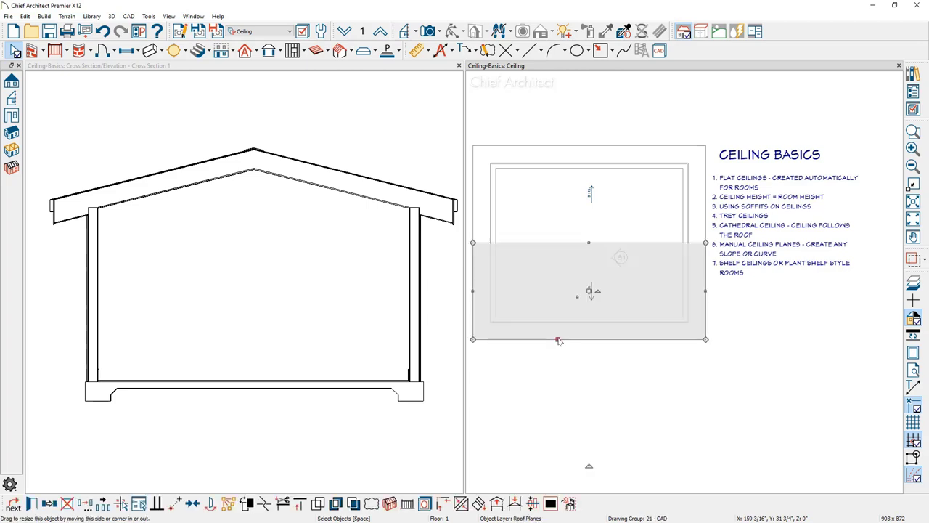
{"action": "left_click", "coordinate": [541, 148], "text": "shift"}
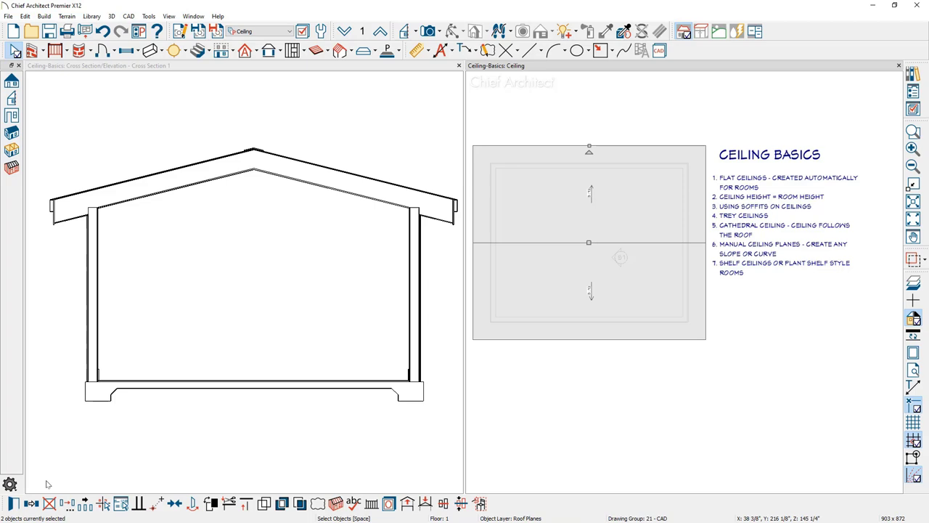
{"action": "left_click", "coordinate": [15, 503]}
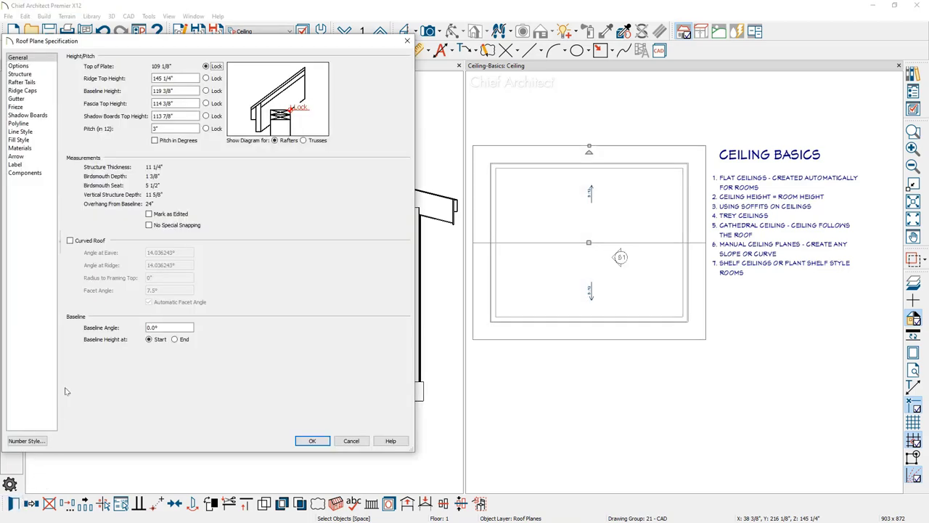
{"action": "left_click", "coordinate": [69, 240]}
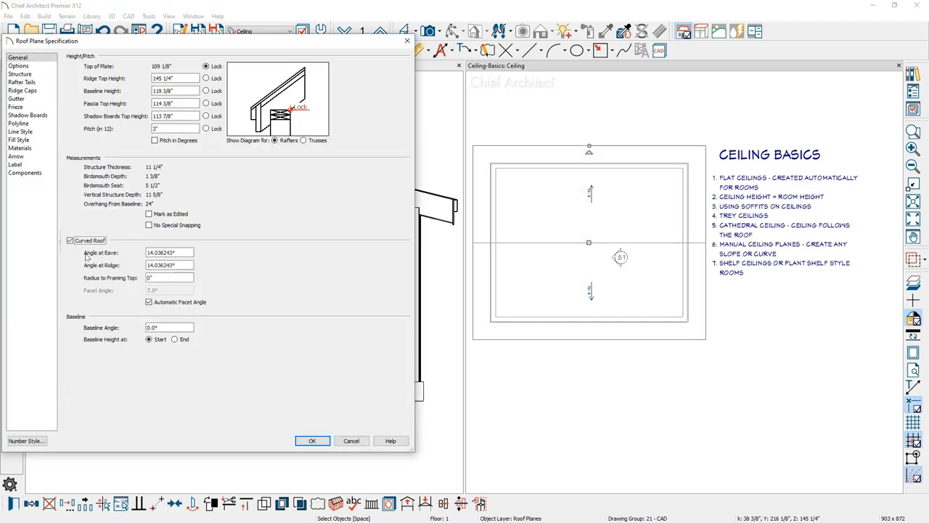
{"action": "left_click_drag", "start_coordinate": [186, 267], "coordinate": [138, 269]}
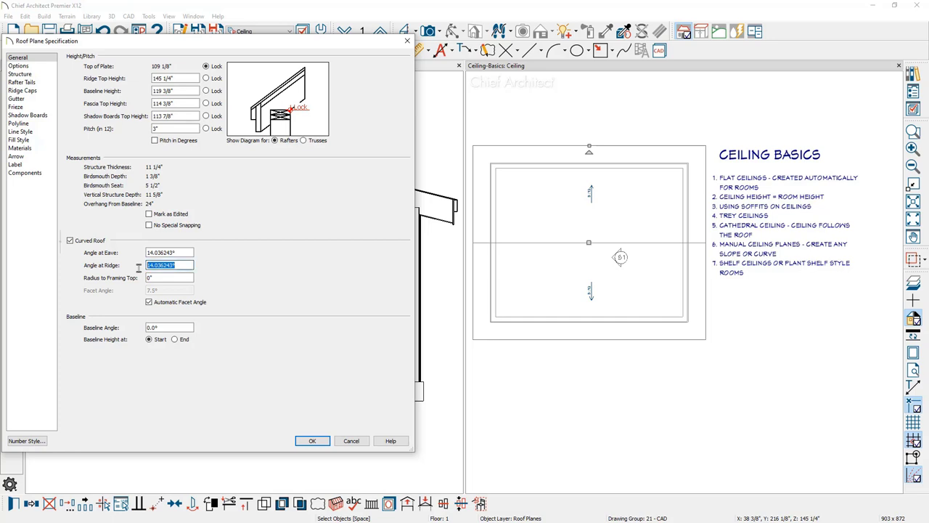
{"action": "type", "text": "0"}
{"action": "key", "text": "Tab"}
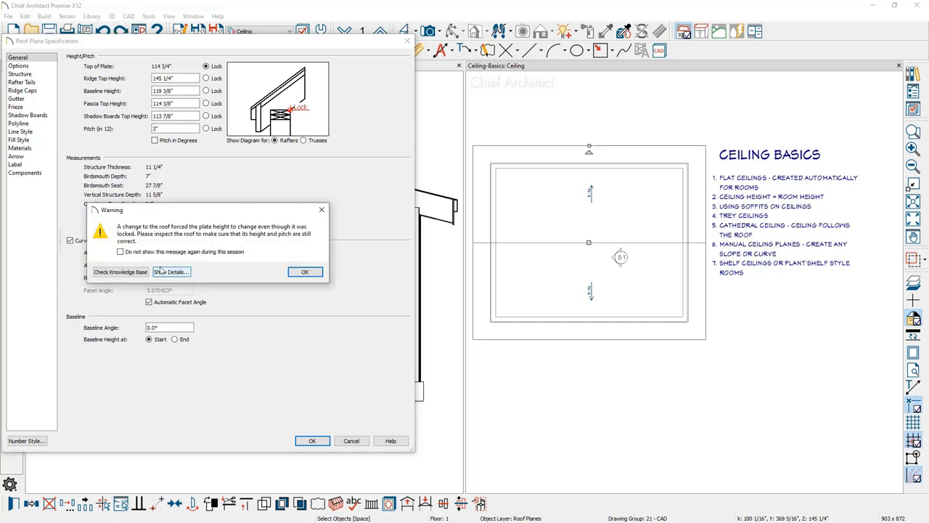
- Accept the plate height warning, apply the curved roof, and turn off Auto Rebuild Roofs
{"action": "left_click", "coordinate": [296, 273]}
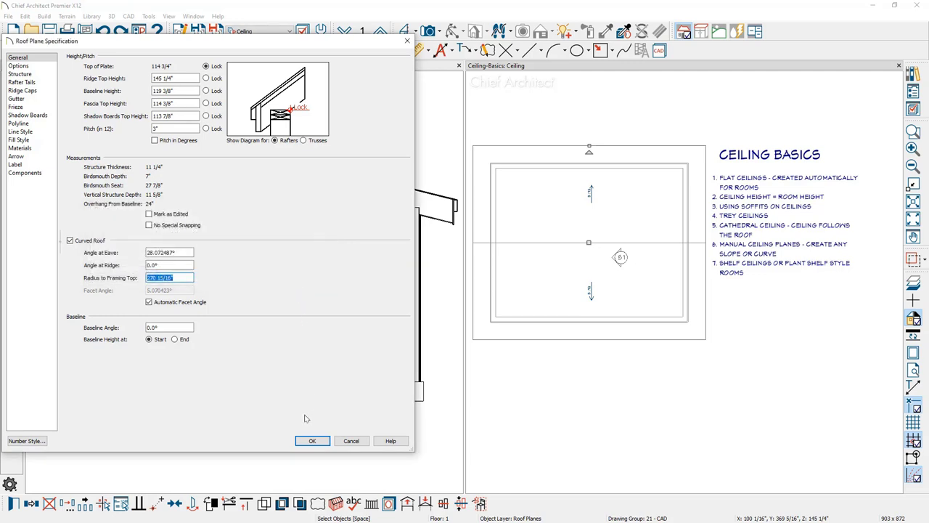
{"action": "left_click", "coordinate": [310, 443]}
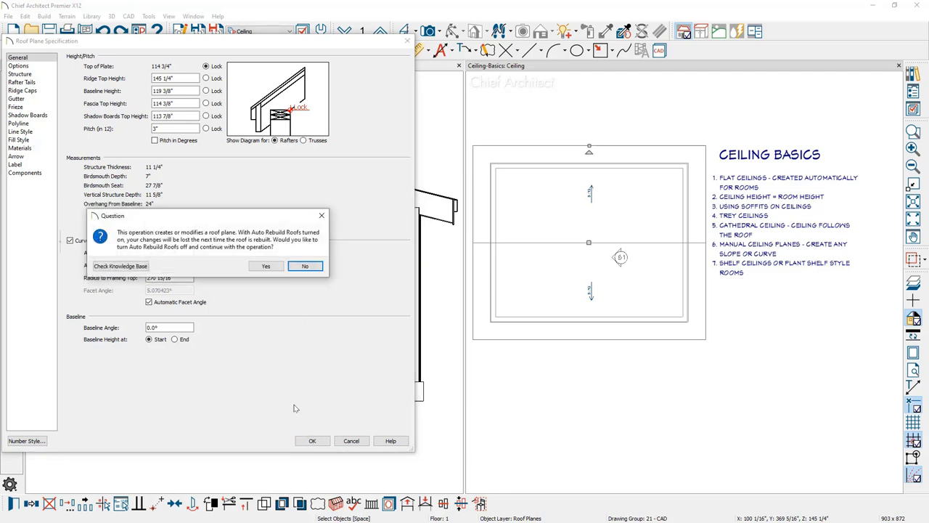
{"action": "left_click", "coordinate": [267, 266]}
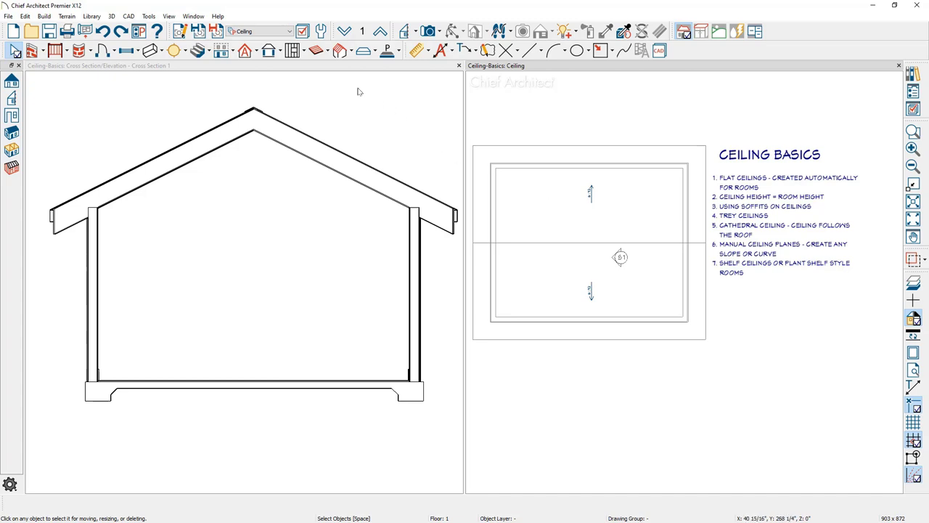
- Open the Roof tools dropdown to choose among roof and ceiling plane tools
{"action": "left_click", "coordinate": [256, 51]}
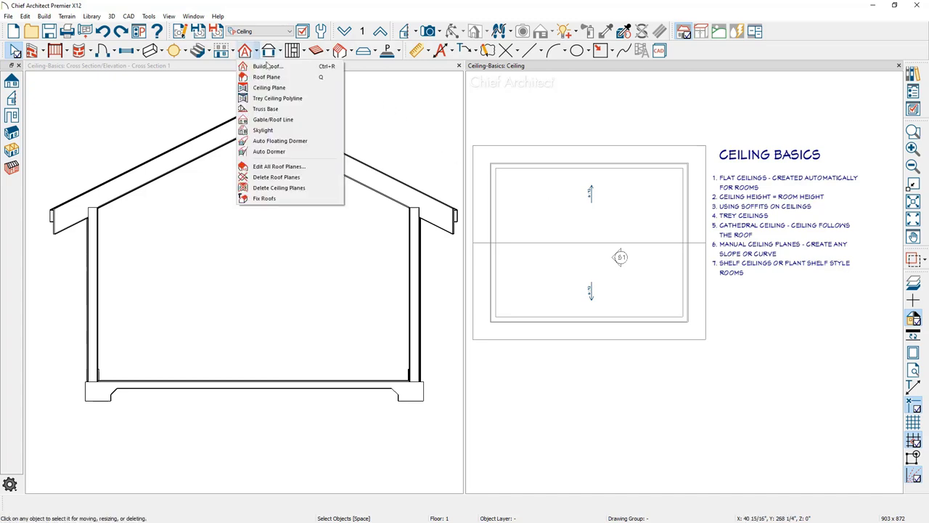
- Draw a ceiling plane from the top wall extending 4'-9" down into the room
{"action": "left_click", "coordinate": [292, 87]}
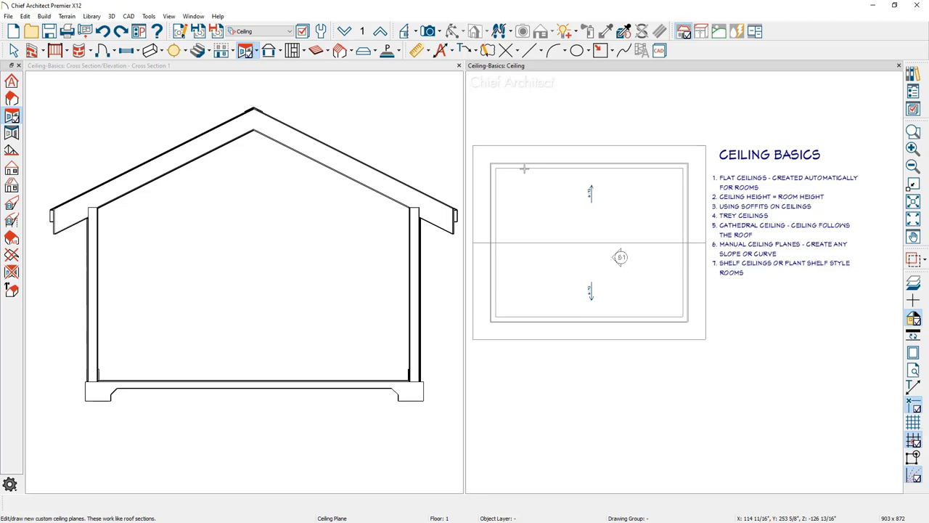
{"action": "left_click_drag", "start_coordinate": [524, 169], "coordinate": [618, 169]}
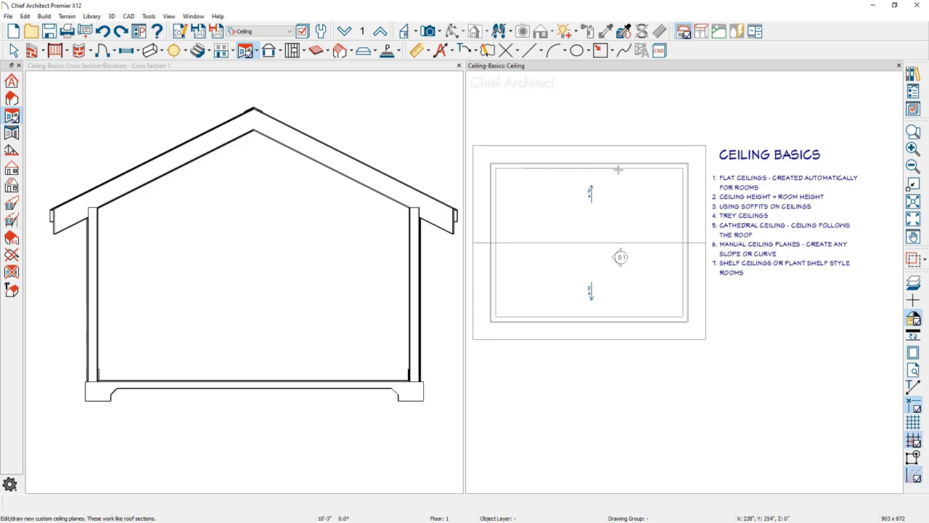
{"action": "left_click_drag", "start_coordinate": [618, 170], "coordinate": [618, 170]}
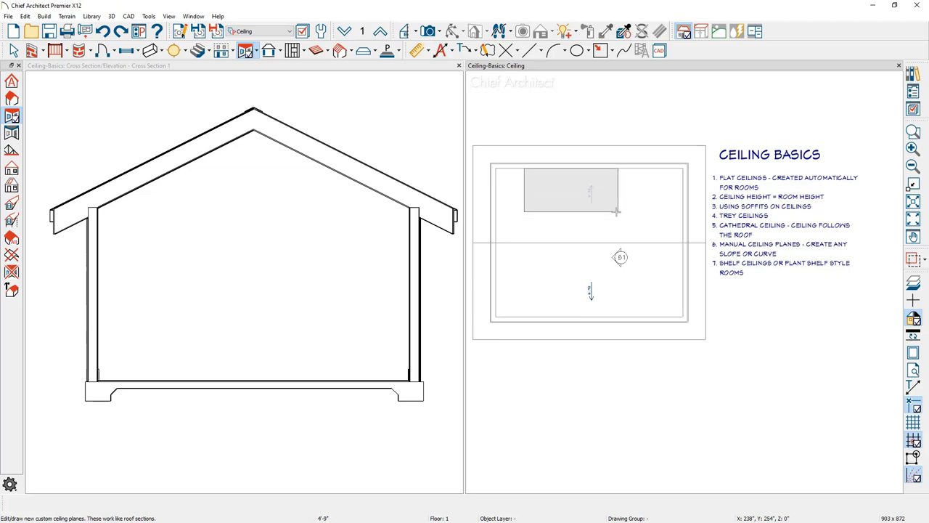
{"action": "left_click", "coordinate": [616, 211]}
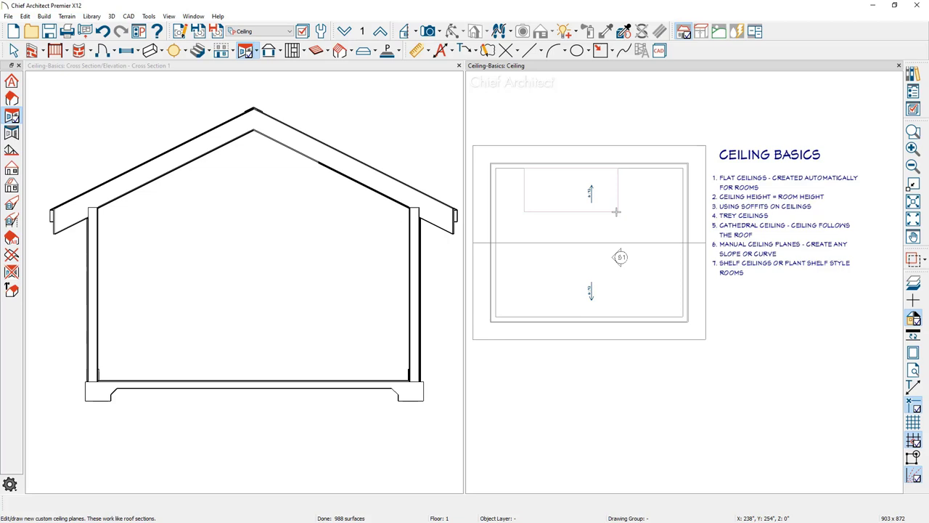
{"action": "key", "text": "space"}
- Lock the new ceiling plane's bottom height and set its pitch to 3 in 12
{"action": "left_click", "coordinate": [617, 212]}
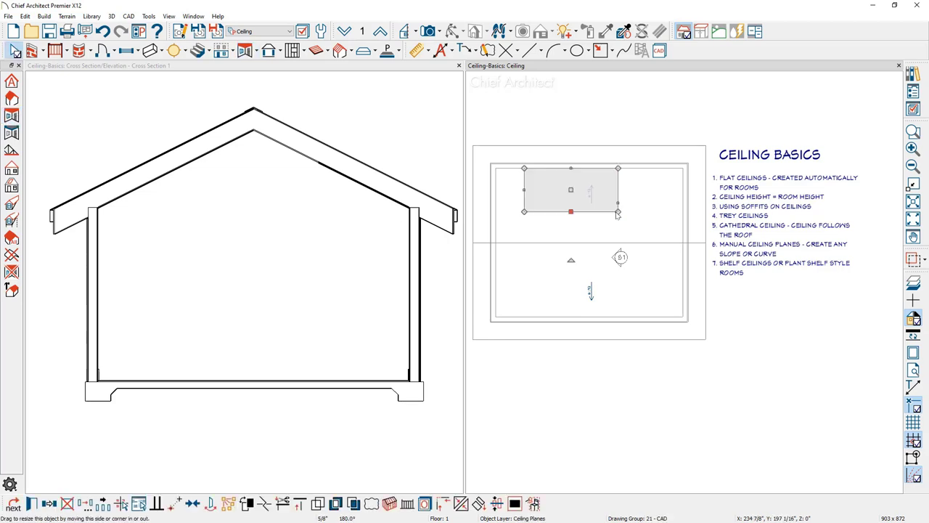
{"action": "double_click", "coordinate": [616, 213]}
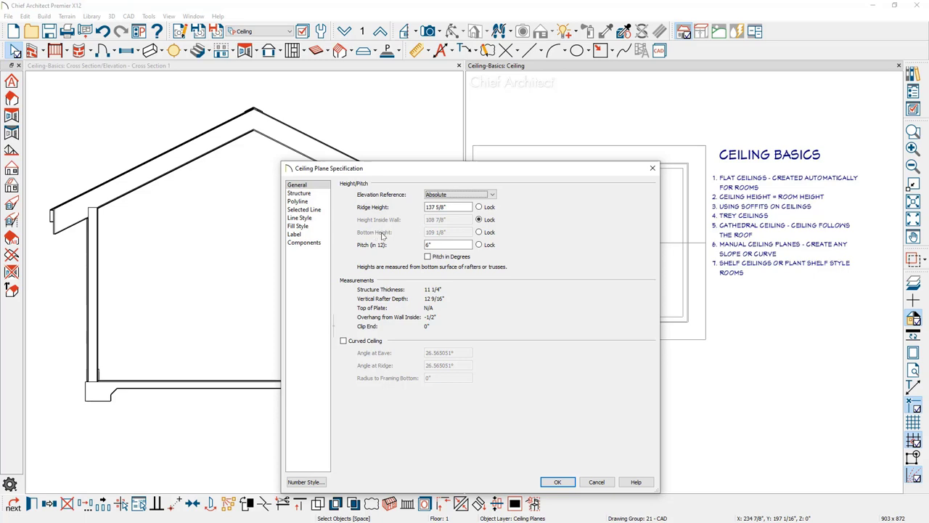
{"action": "left_click", "coordinate": [479, 232]}
{"action": "double_click", "coordinate": [435, 245]}
{"action": "type", "text": "3"}
{"action": "left_click", "coordinate": [557, 482]}
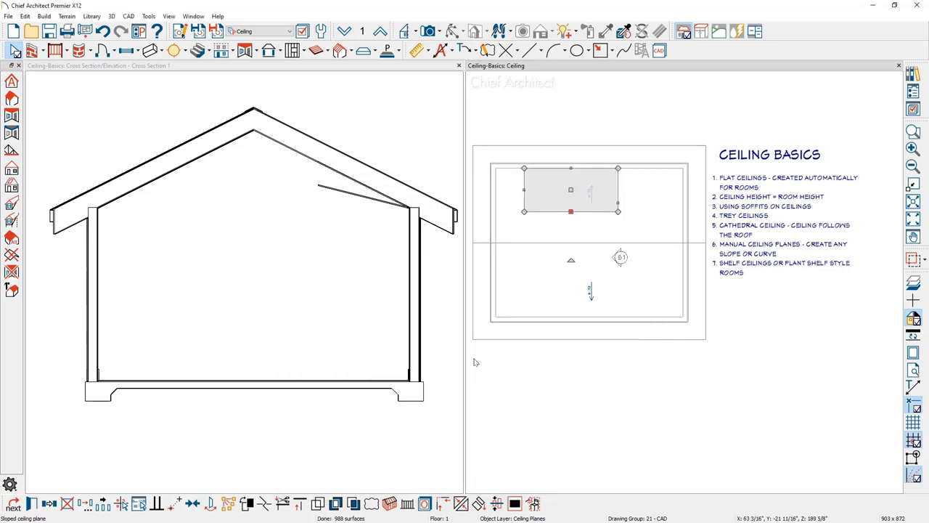
- Draw a second ceiling plane from the bottom wall extending up toward the room's middle
{"action": "left_click", "coordinate": [255, 48]}
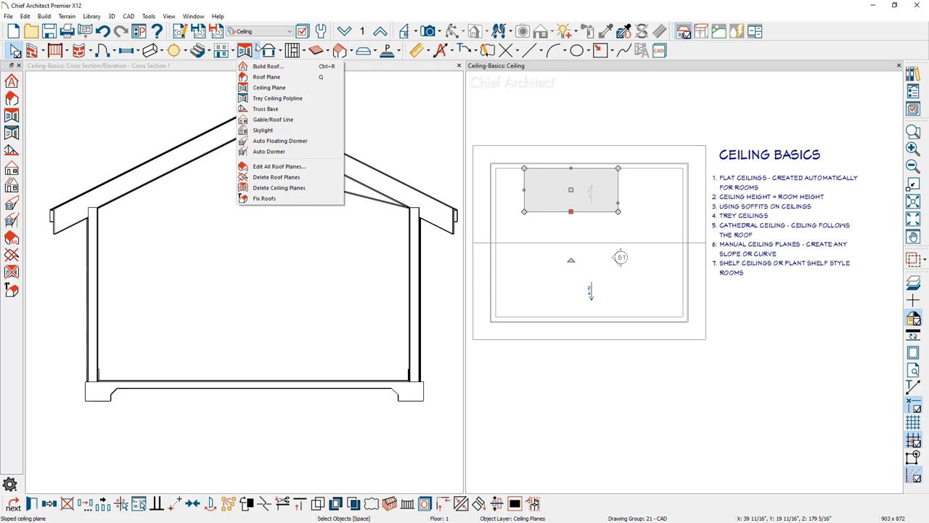
{"action": "left_click", "coordinate": [261, 75]}
{"action": "left_click_drag", "start_coordinate": [515, 316], "coordinate": [637, 313]}
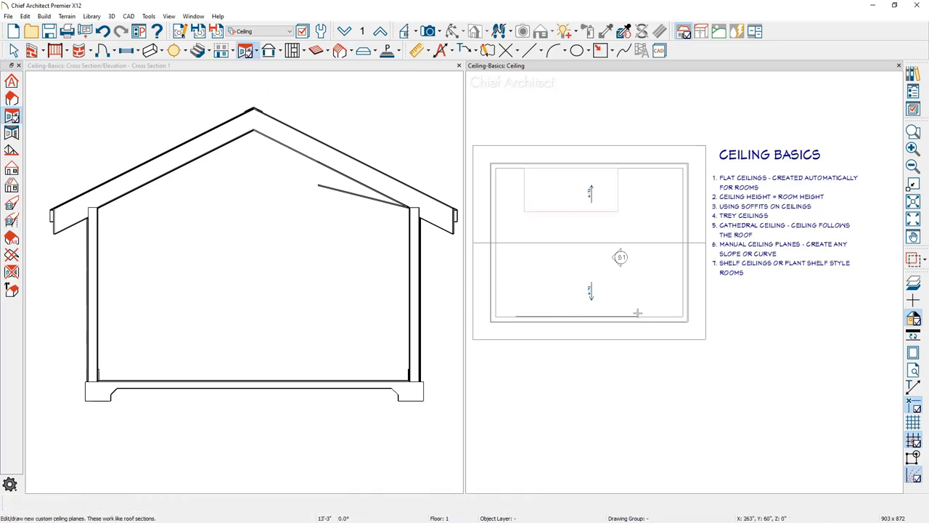
{"action": "left_click_drag", "start_coordinate": [637, 313], "coordinate": [637, 312]}
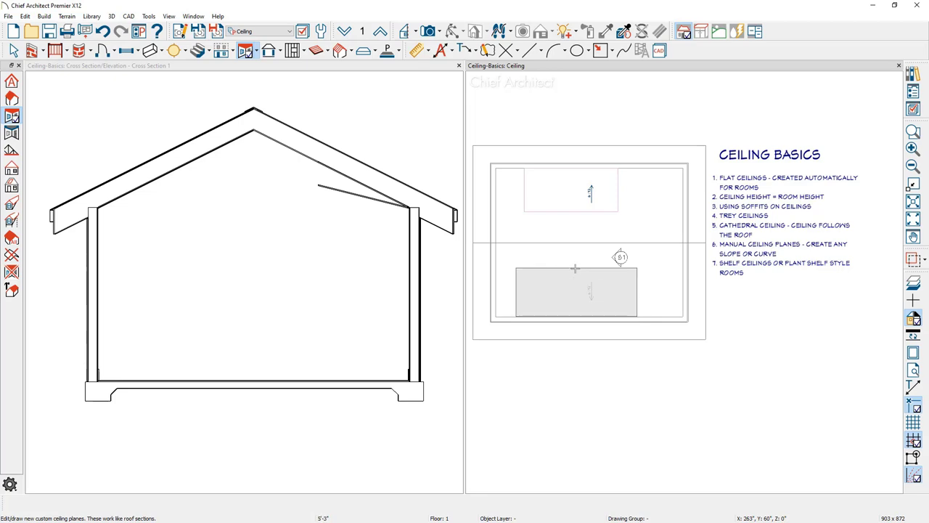
{"action": "left_click", "coordinate": [575, 269]}
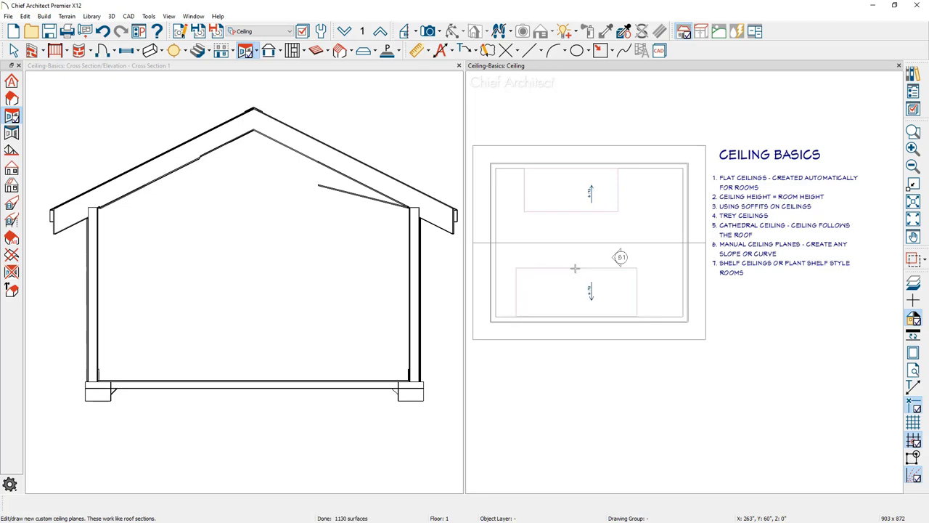
{"action": "key", "text": "space"}
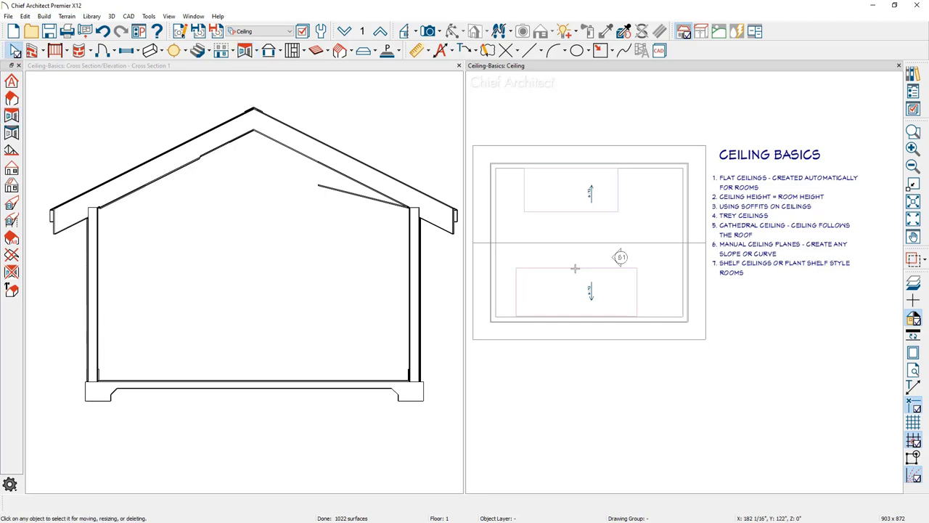
- Lock the second ceiling plane's bottom height, keeping its 3 in 12 pitch
{"action": "double_click", "coordinate": [575, 269]}
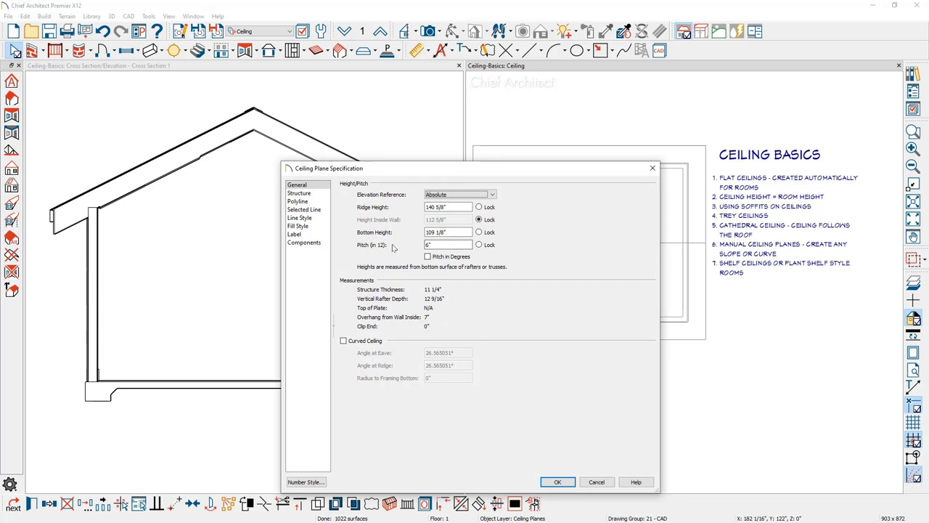
{"action": "left_click", "coordinate": [479, 232]}
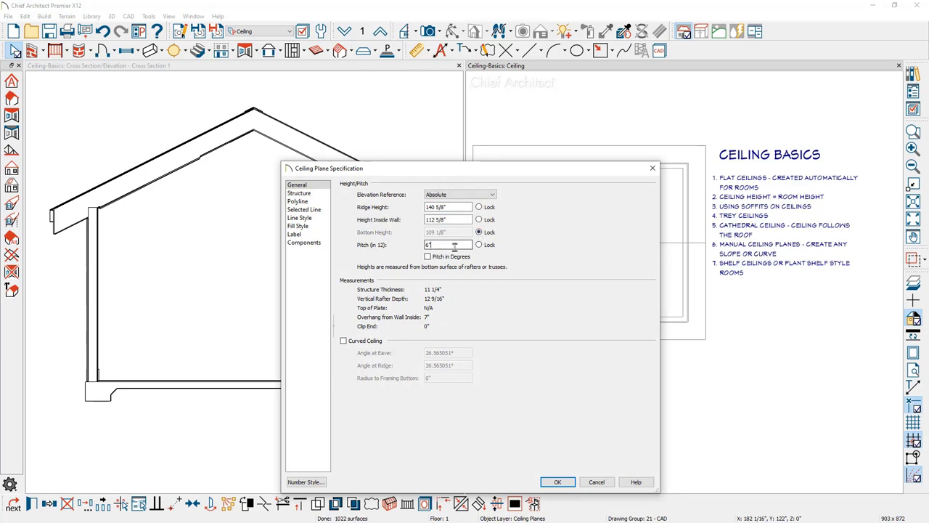
{"action": "double_click", "coordinate": [428, 244]}
{"action": "left_click", "coordinate": [556, 481]}
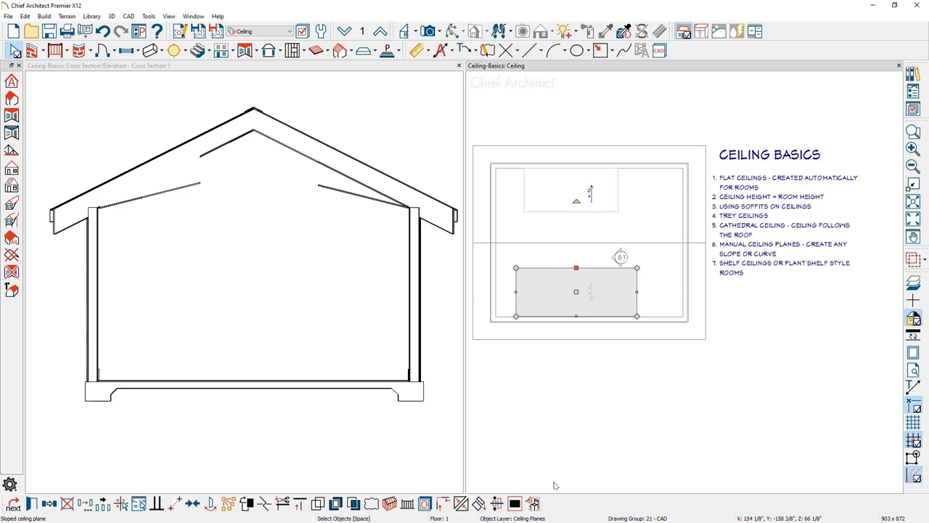
- Stretch the lower ceiling plane to the left and right walls and up to the centre line
{"action": "left_click_drag", "start_coordinate": [515, 291], "coordinate": [495, 290]}
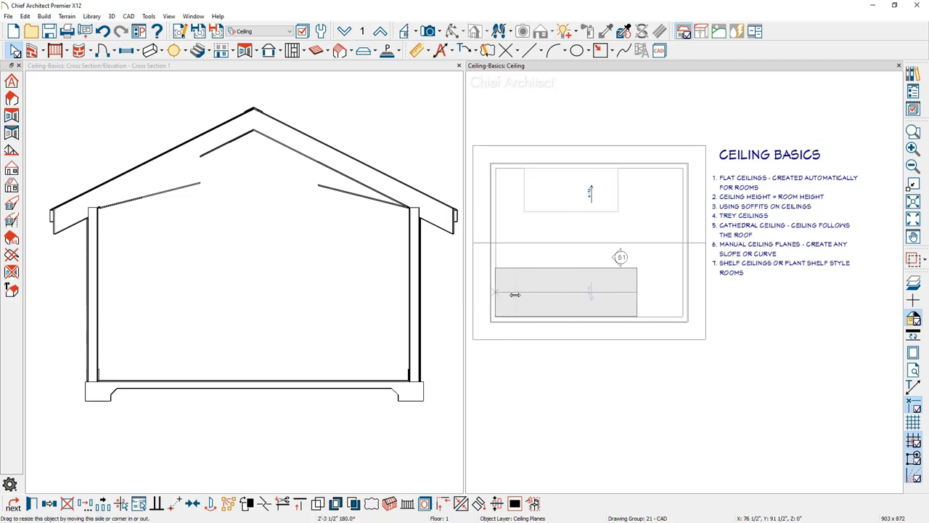
{"action": "left_click_drag", "start_coordinate": [638, 294], "coordinate": [682, 292]}
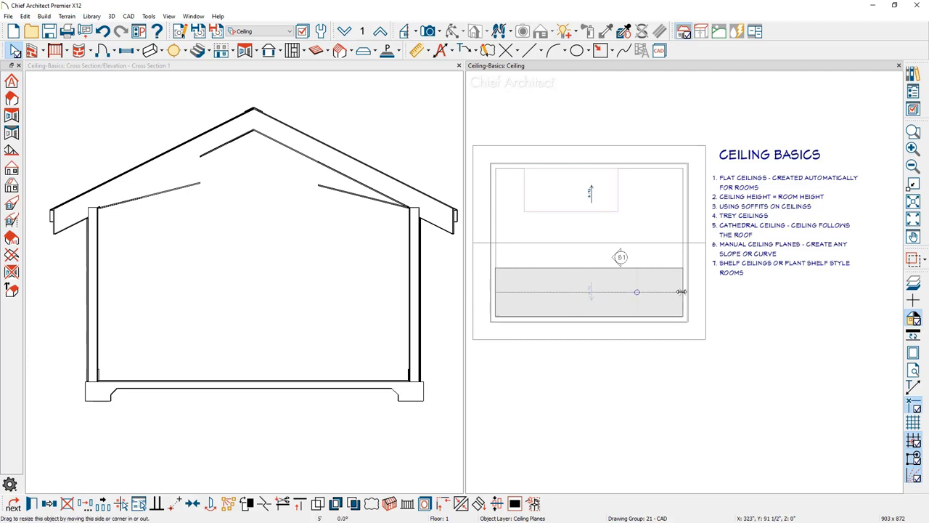
{"action": "left_click_drag", "start_coordinate": [588, 268], "coordinate": [574, 244]}
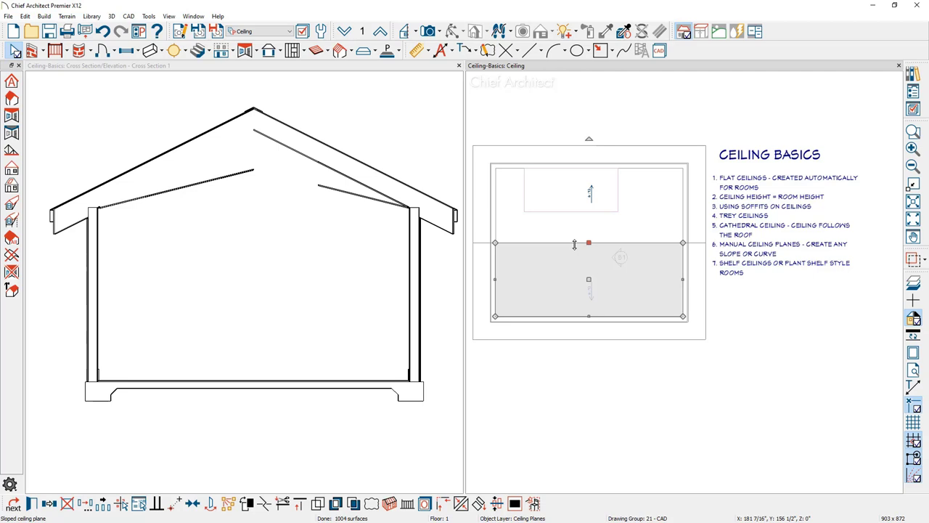
- Widen the upper ceiling plane to span from the left wall to the right wall
{"action": "left_click", "coordinate": [526, 201]}
{"action": "left_click_drag", "start_coordinate": [526, 201], "coordinate": [495, 197]}
{"action": "left_click_drag", "start_coordinate": [615, 190], "coordinate": [682, 196]}
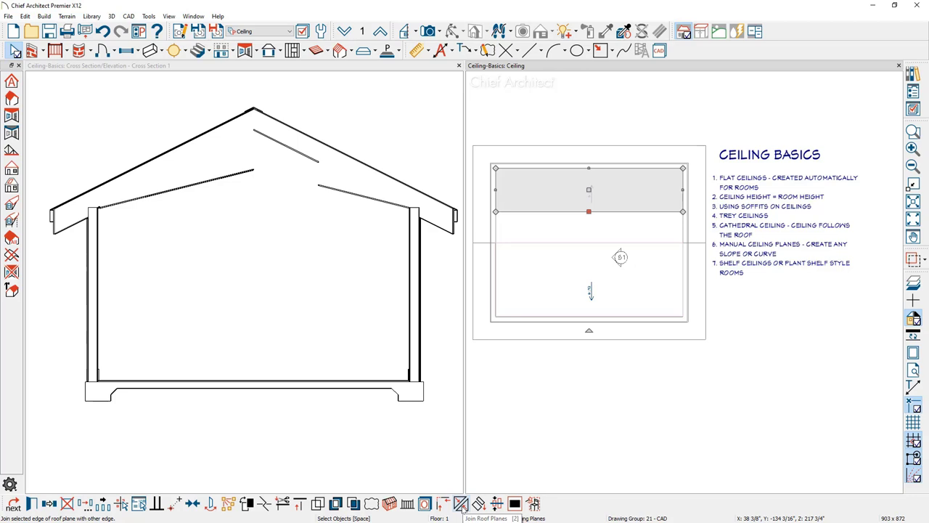
- Join the lower ceiling plane to the upper plane's bottom edge at the centre line
{"action": "left_click", "coordinate": [460, 504]}
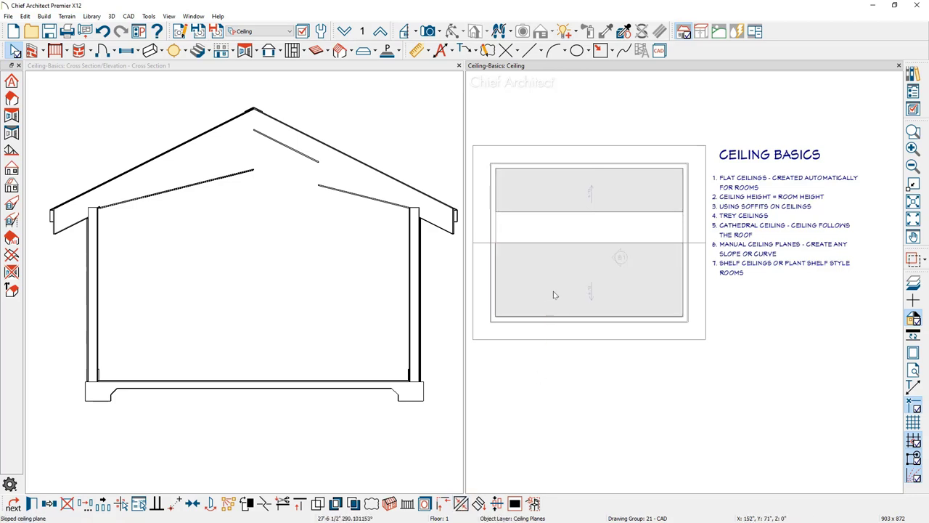
{"action": "left_click", "coordinate": [556, 247]}
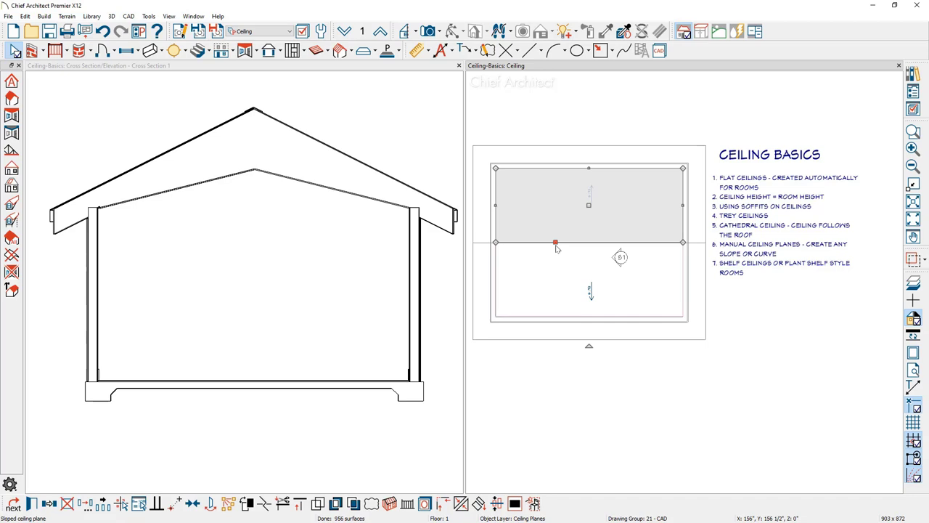
{"action": "left_click", "coordinate": [533, 253]}
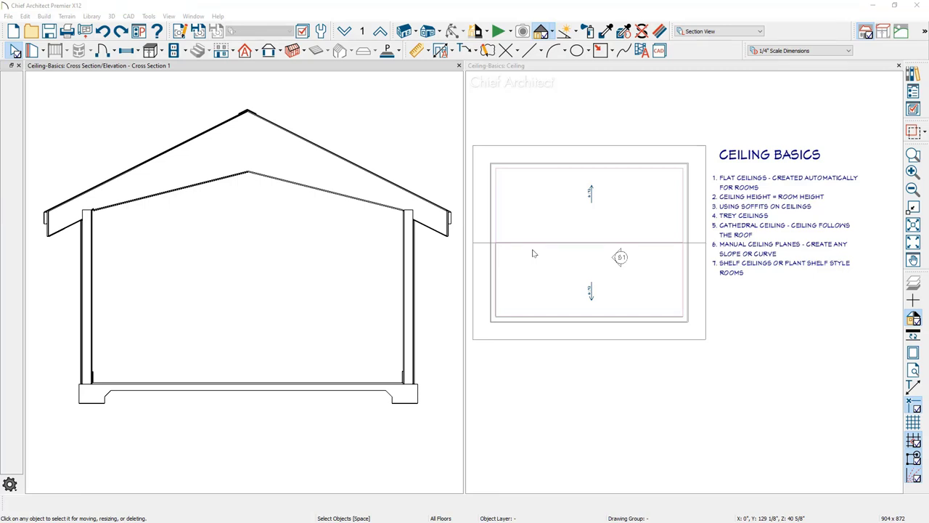
- Select both ceiling planes and set them to Curved Ceiling with a 0° Angle at Ridge
{"action": "left_click", "coordinate": [537, 249]}
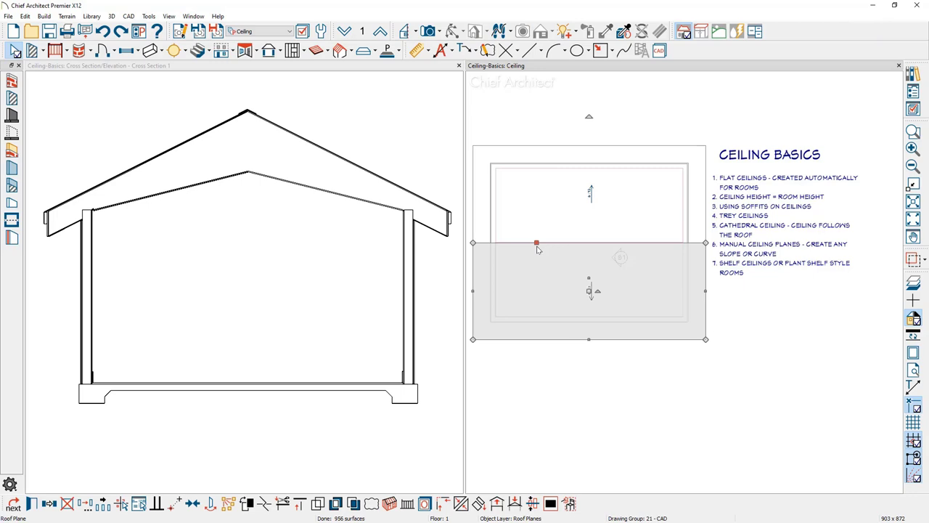
{"action": "key", "text": "Tab"}
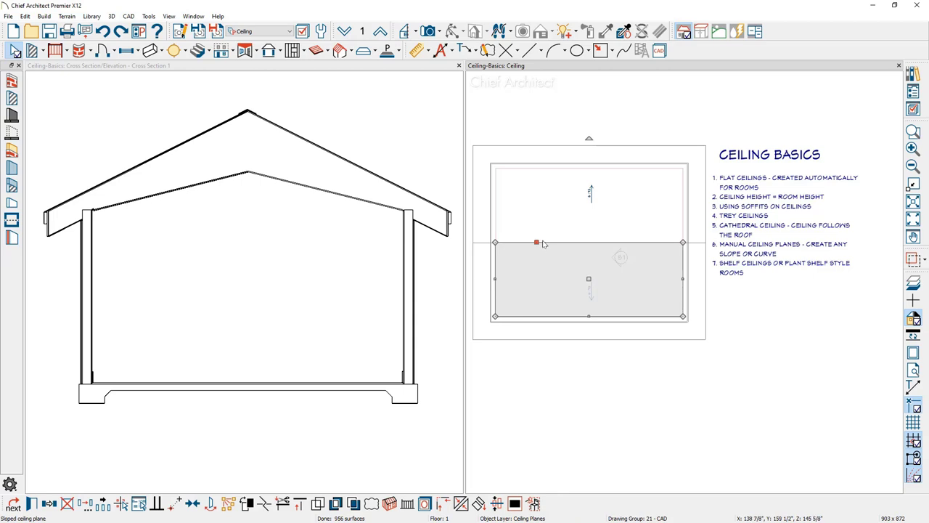
{"action": "left_click", "coordinate": [543, 243], "text": "shift"}
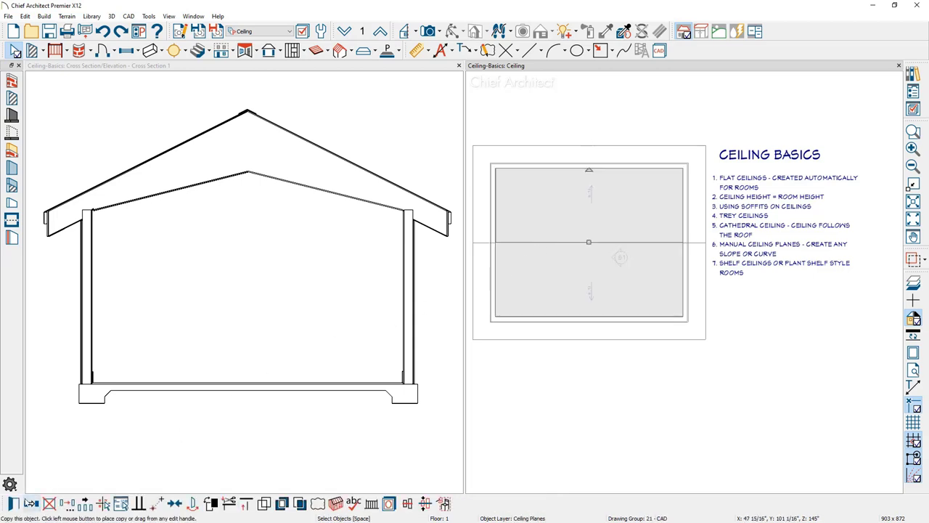
{"action": "left_click", "coordinate": [48, 502]}
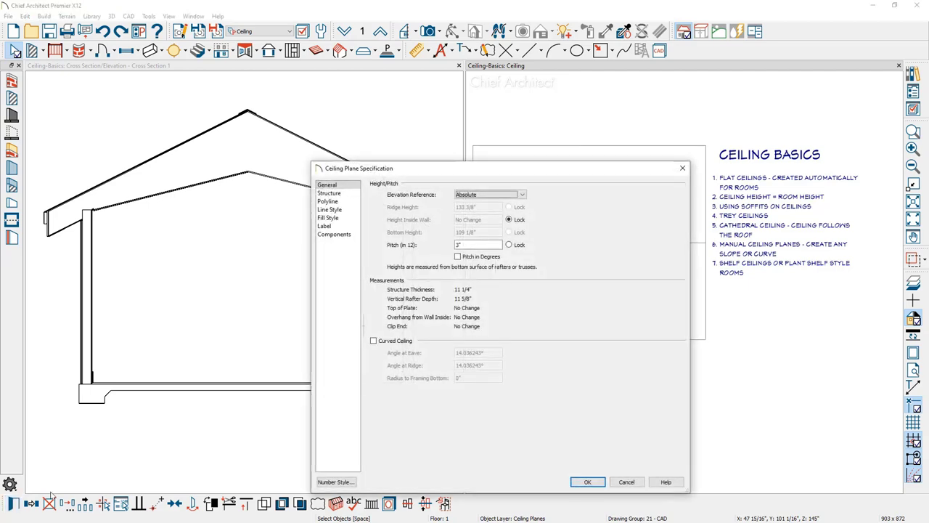
{"action": "left_click", "coordinate": [373, 341]}
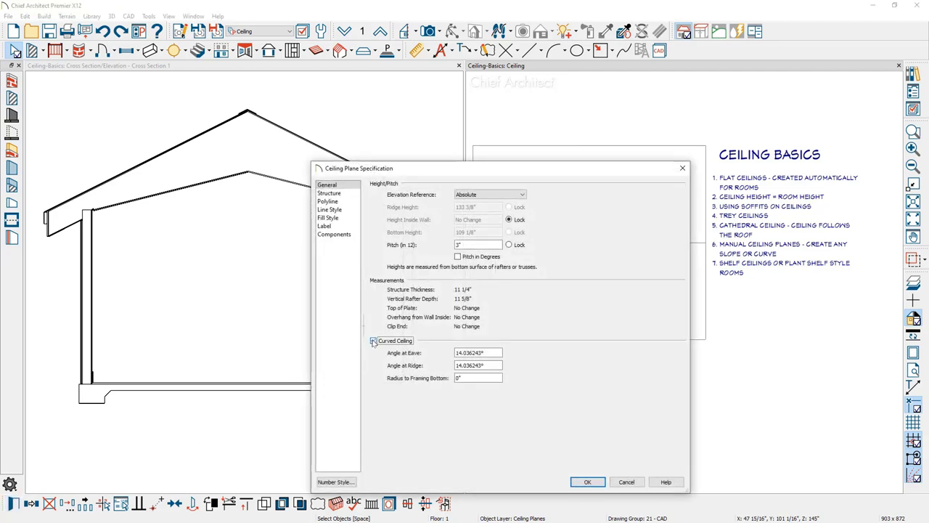
{"action": "left_click_drag", "start_coordinate": [478, 366], "coordinate": [451, 366]}
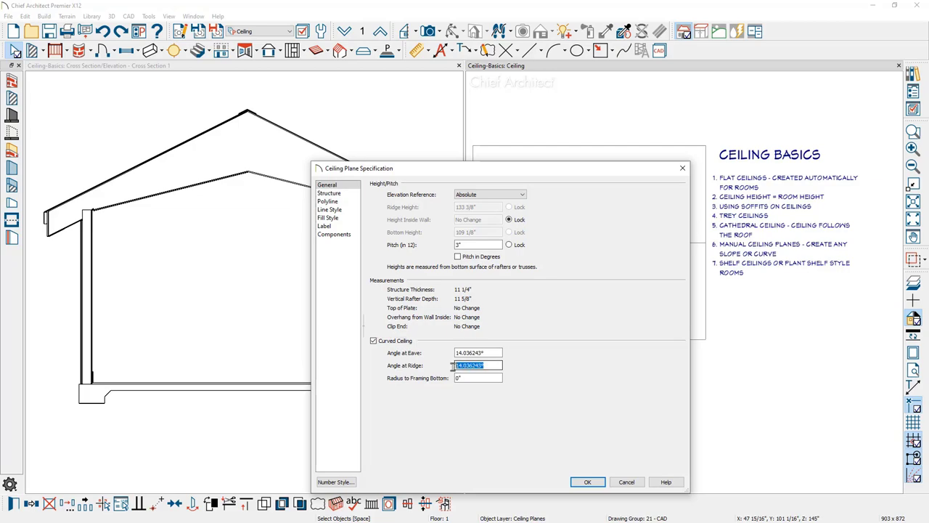
{"action": "type", "text": "0"}
{"action": "key", "text": "Return"}
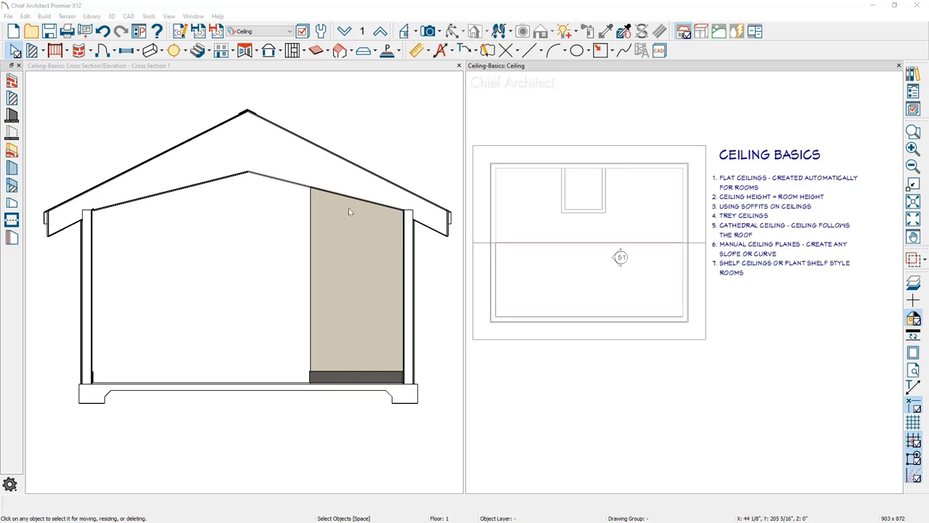
- Turn on Flat Ceiling and Shelf Ceiling for the small room, lowering its finished ceiling by 12 inches
{"action": "left_click", "coordinate": [585, 202]}
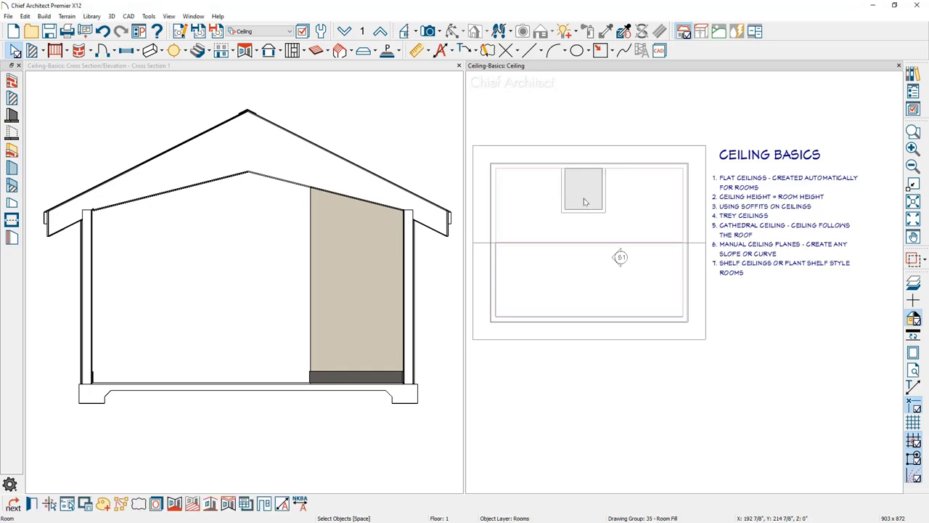
{"action": "double_click", "coordinate": [585, 202]}
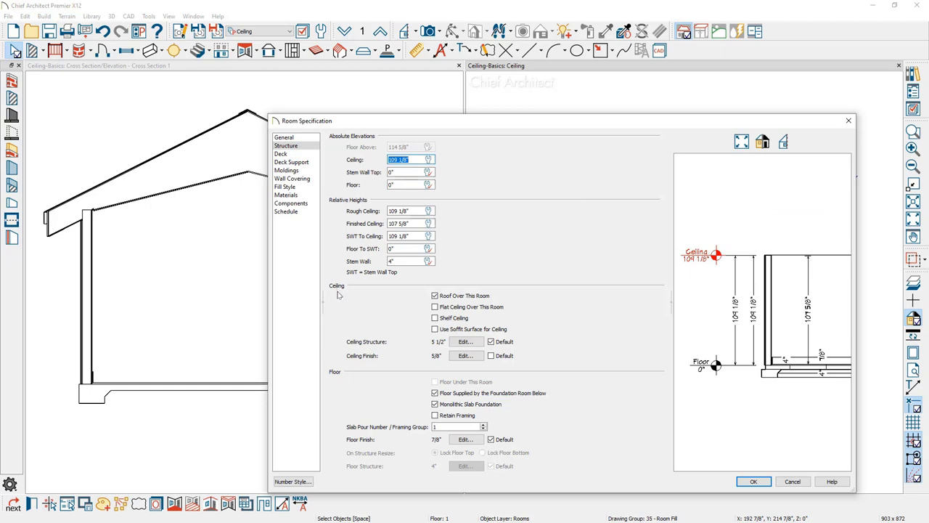
{"action": "left_click", "coordinate": [435, 319]}
{"action": "left_click", "coordinate": [435, 318]}
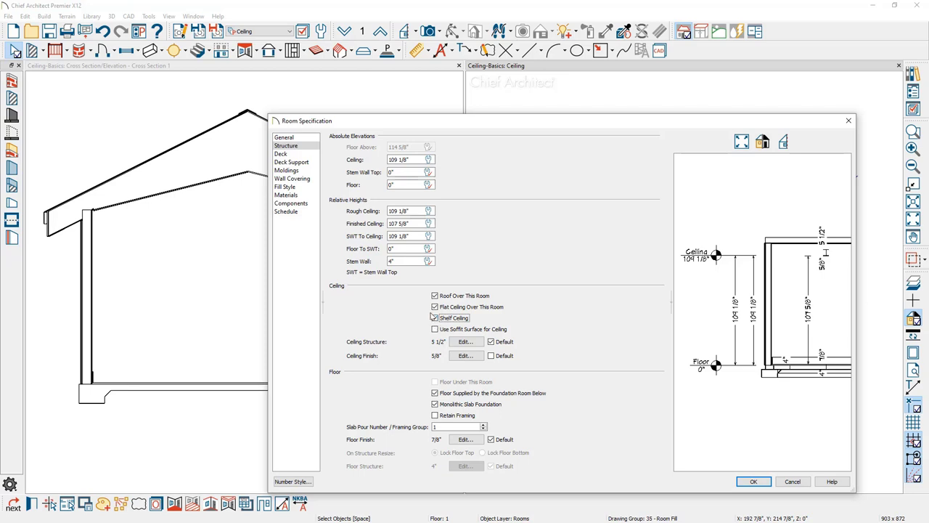
{"action": "left_click", "coordinate": [419, 224]}
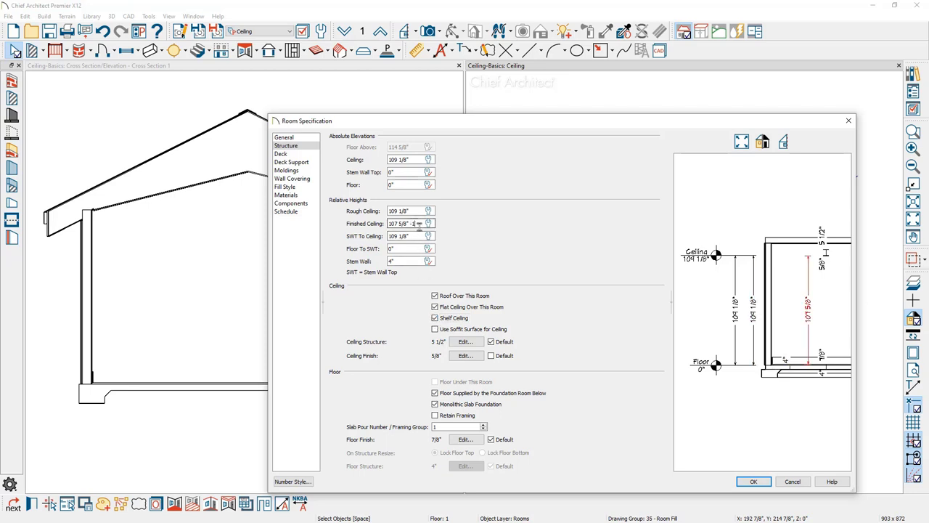
{"action": "type", "text": "-12"}
{"action": "left_click", "coordinate": [754, 482]}
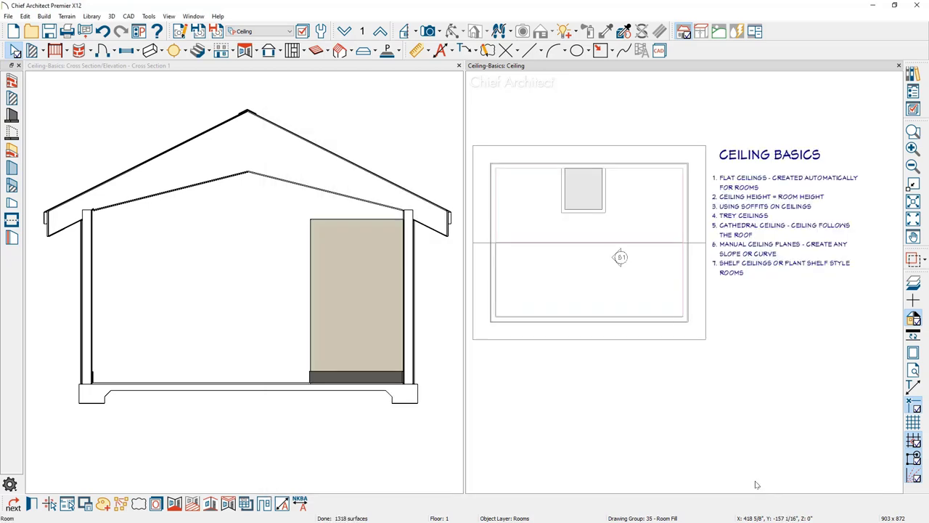